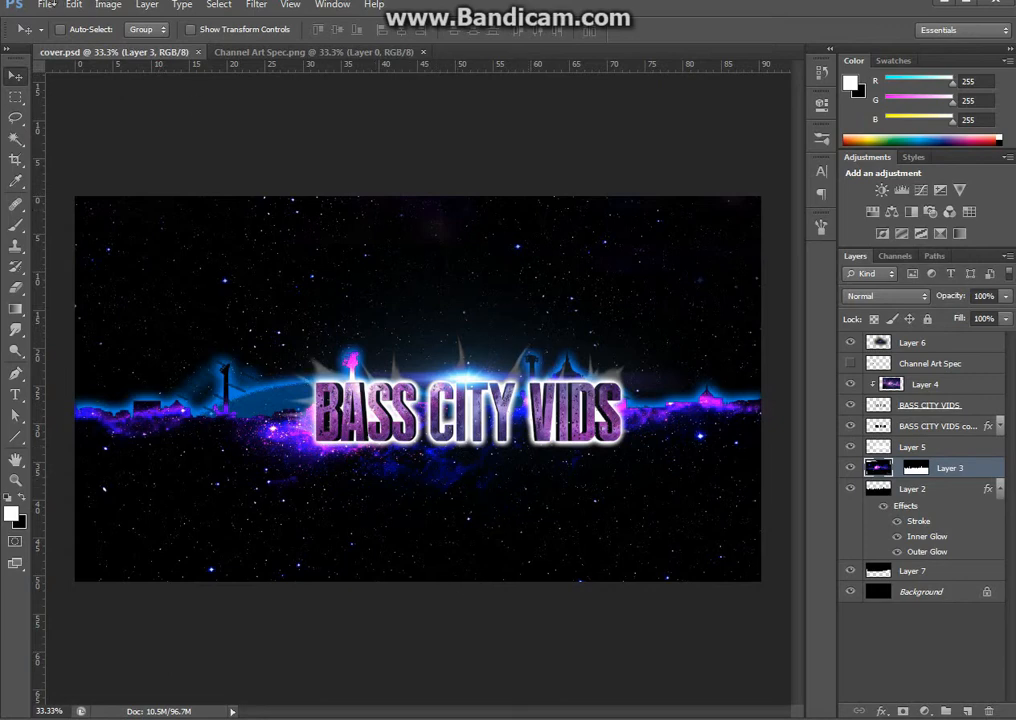
Create a new 2560 x 1440 pixel document at 72 pixels/inch, in RGB Color with a white background.
left_click(46, 6)
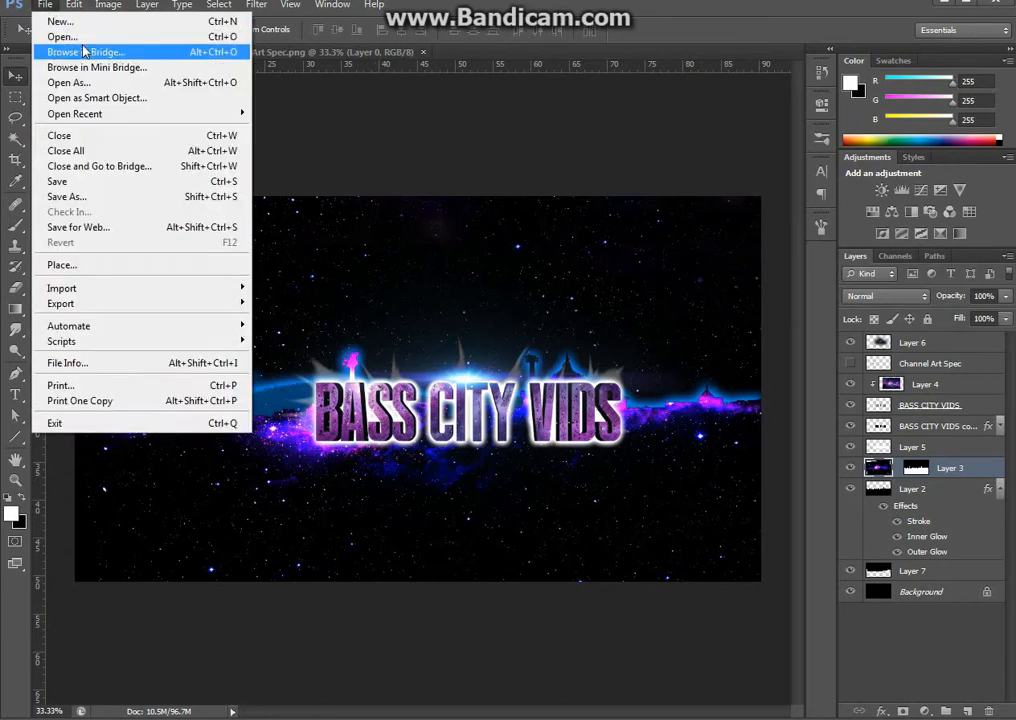
left_click(72, 27)
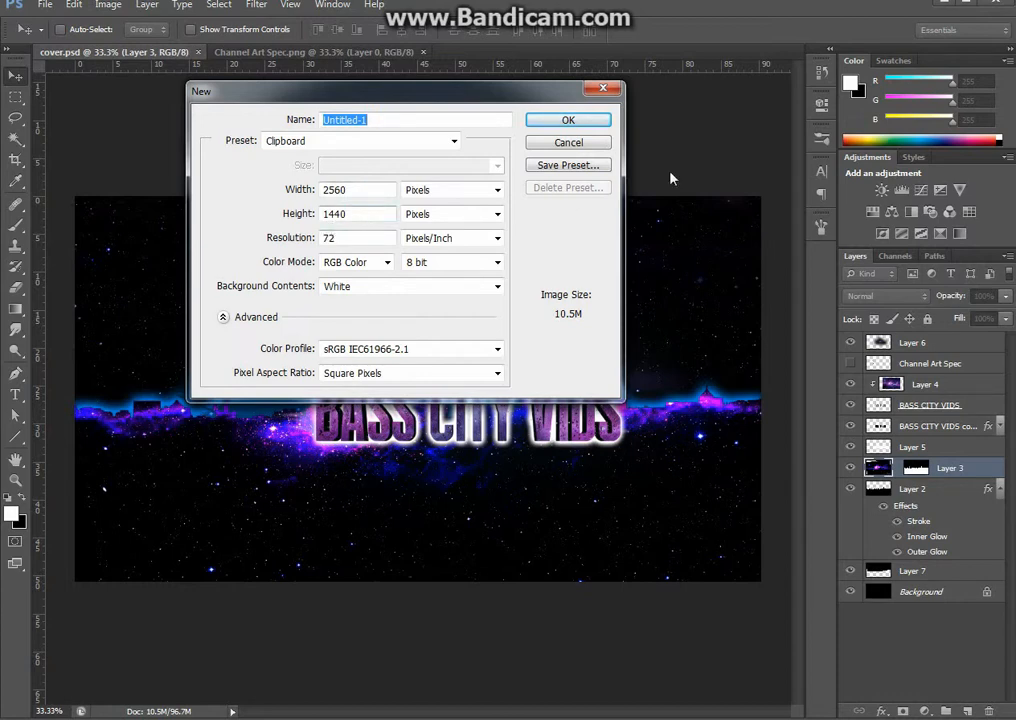
left_click(568, 120)
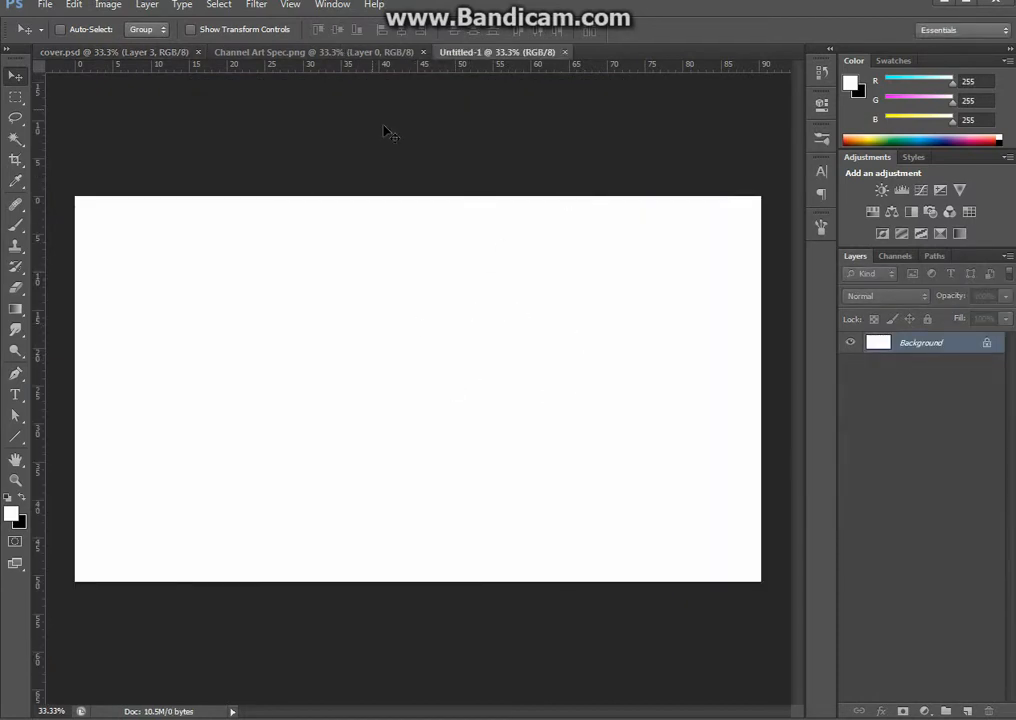
Examine the Channel Art Spec image and its guide layer overlaid on the finished artwork in cover.psd.
left_click(371, 58)
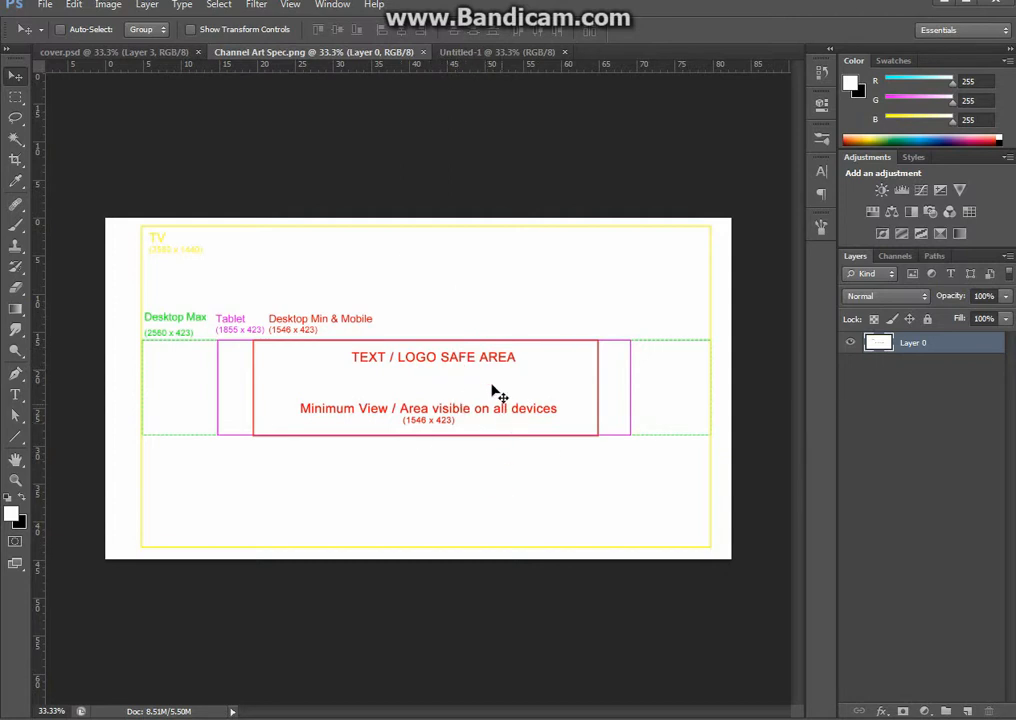
left_click(155, 50)
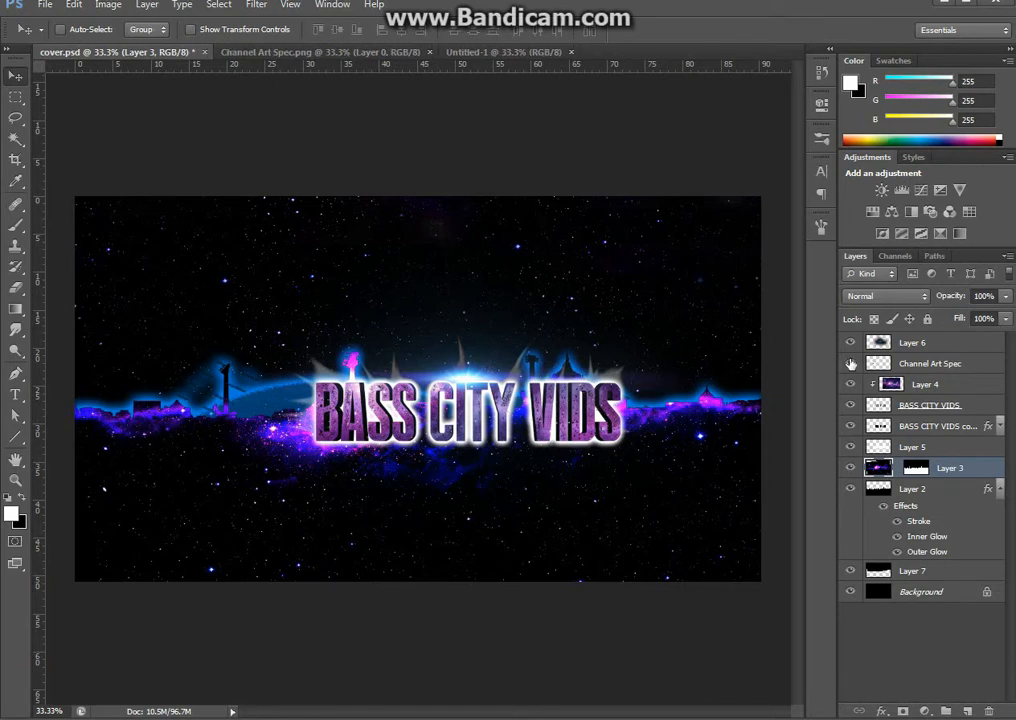
left_click(850, 363)
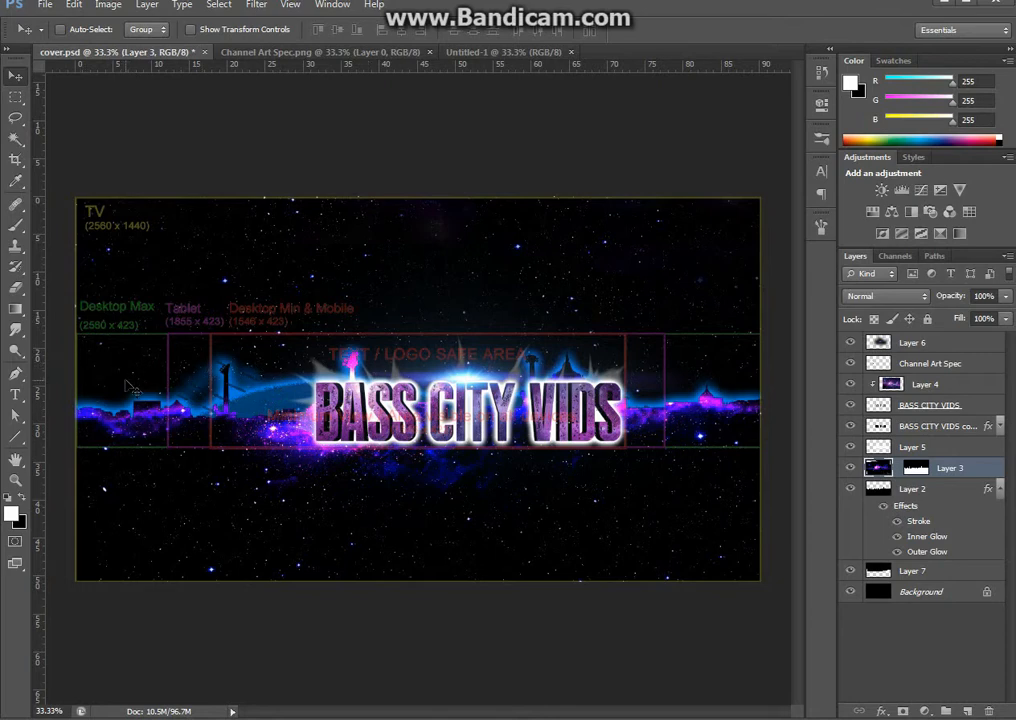
left_click(506, 53)
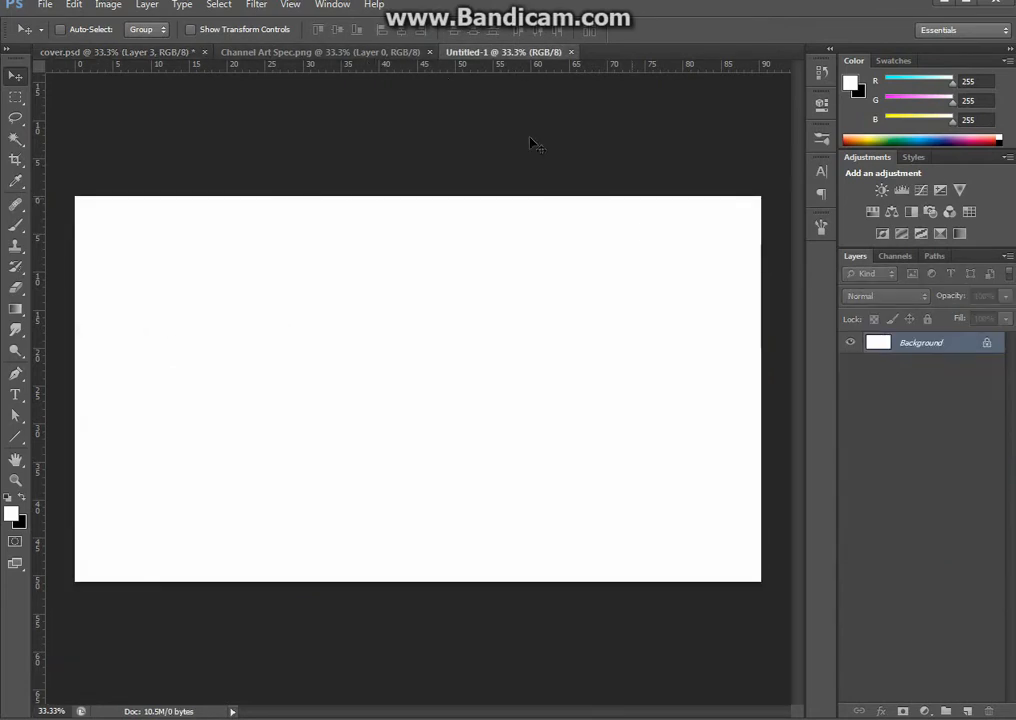
Copy the Channel Art Spec template from its own document into the new blank document.
left_click(308, 53)
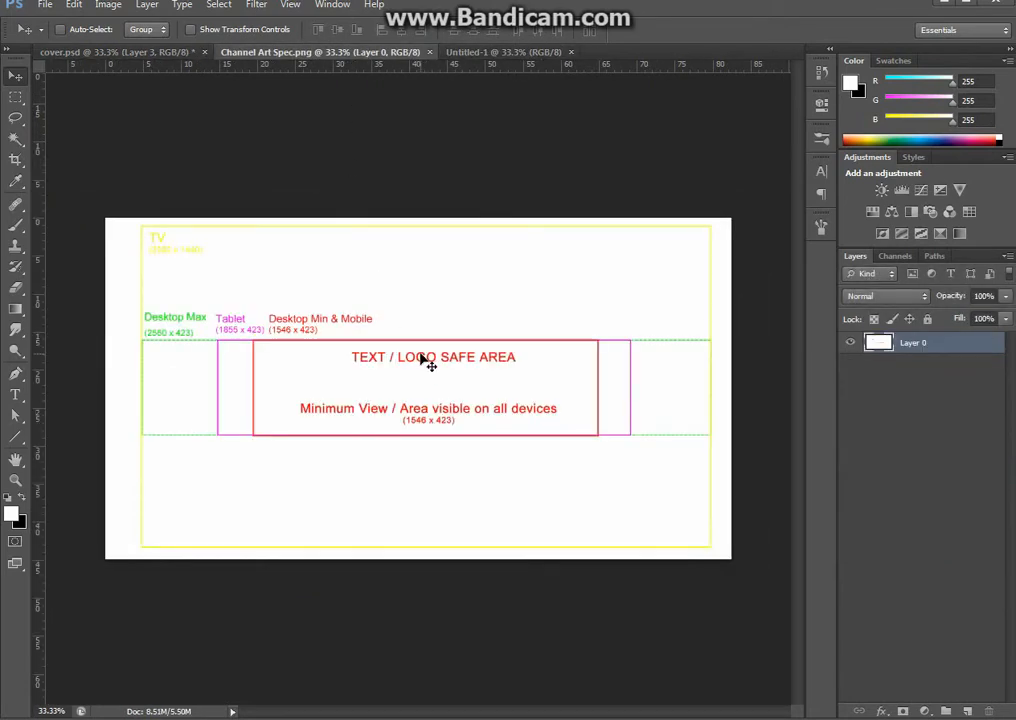
left_click_drag(393, 365, 438, 383)
left_click_drag(503, 355, 489, 362)
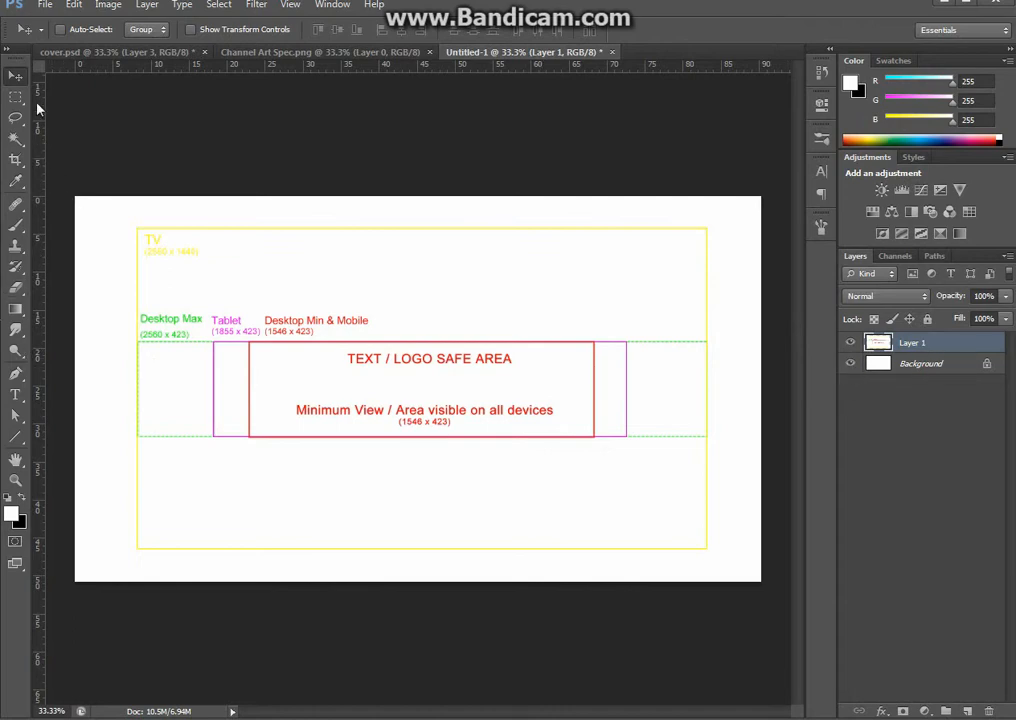
Select the template's white areas by Color Range with fuzziness 40, delete them from Layer 1, and deselect.
left_click(231, 8)
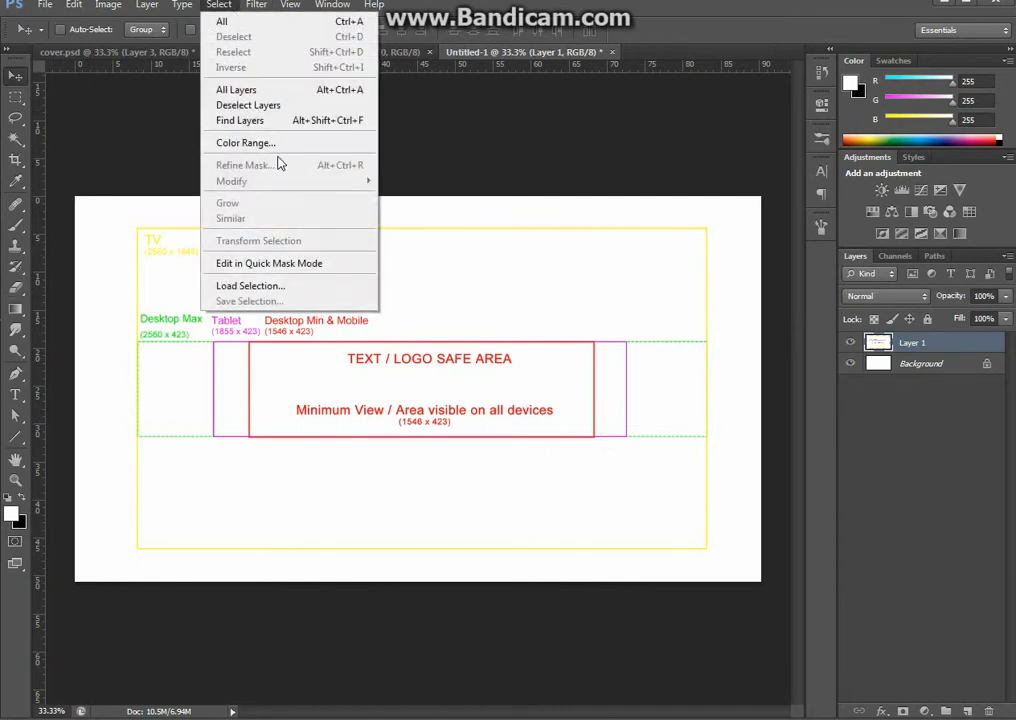
left_click(265, 143)
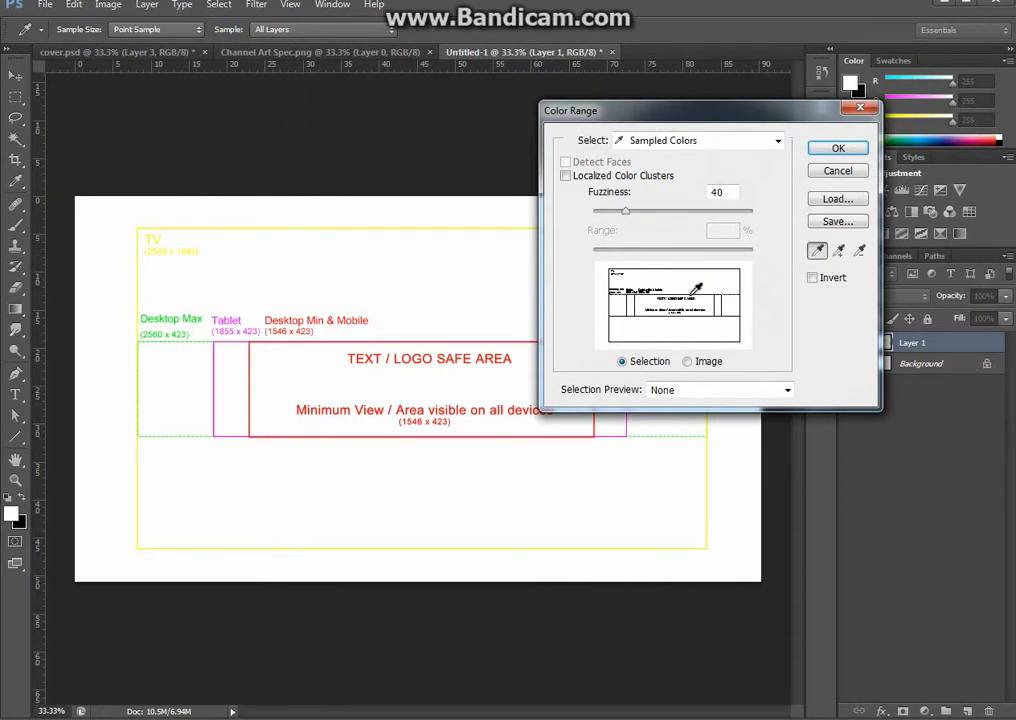
left_click(836, 149)
key("v")
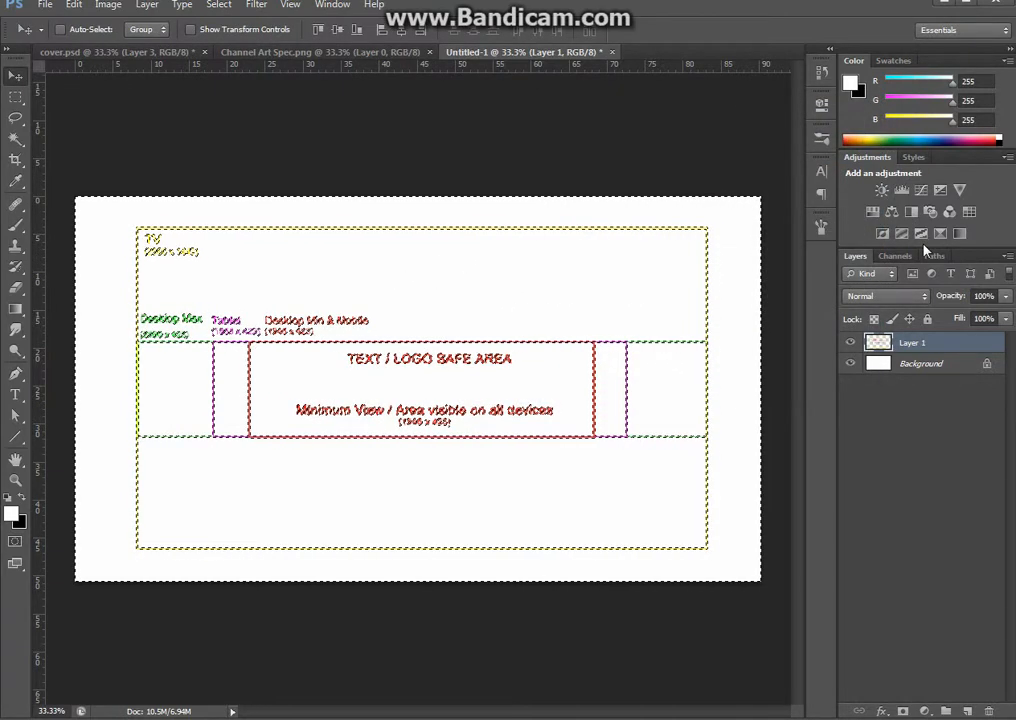
key("Delete")
key("ctrl+d")
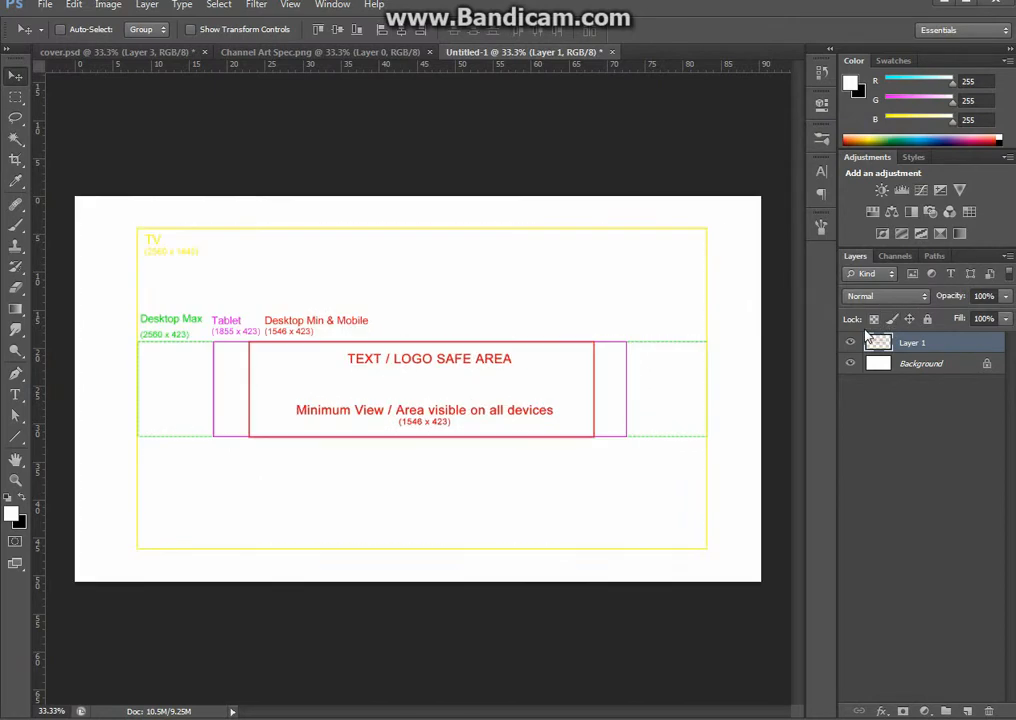
Invert the white Background layer to black.
left_click(880, 364)
key("ctrl+i")
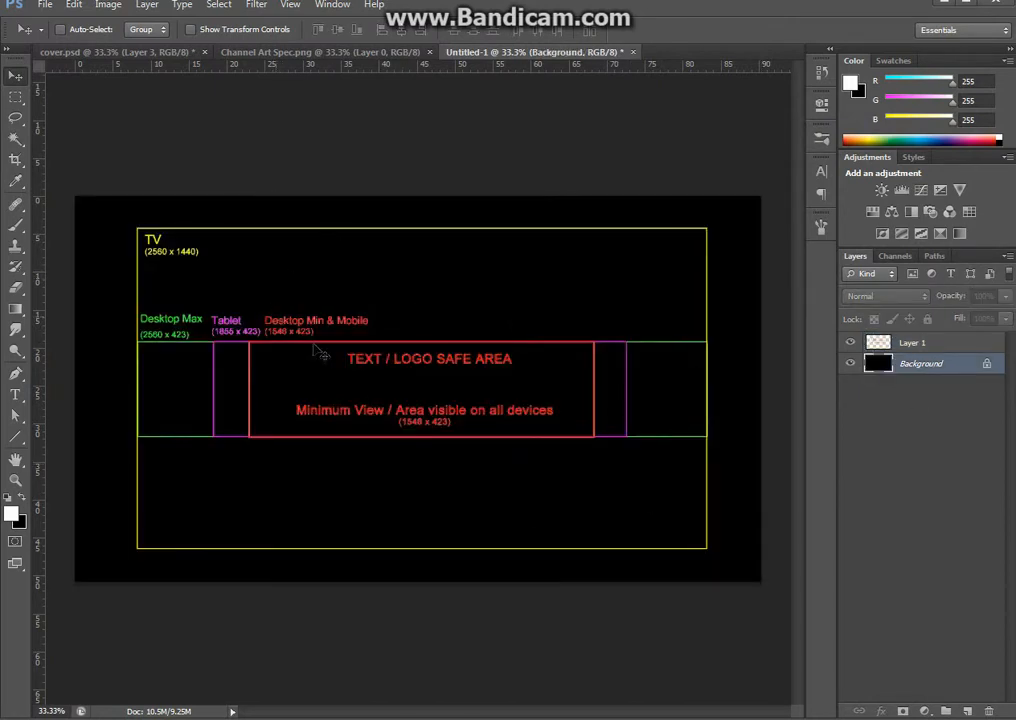
left_click_drag(372, 345, 405, 356)
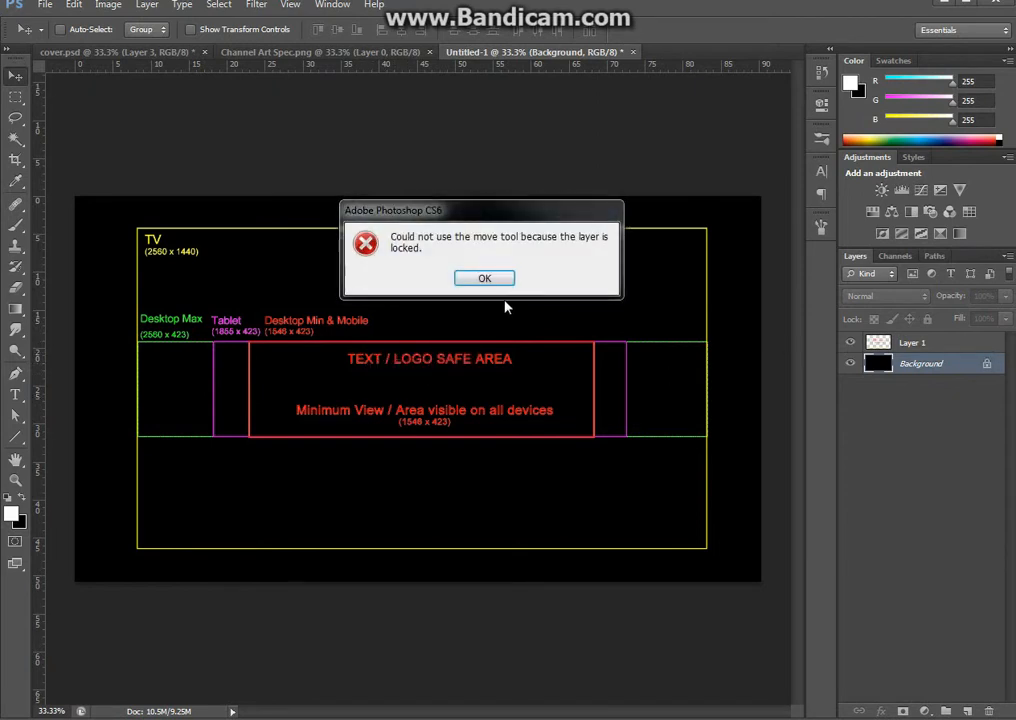
left_click(472, 277)
Align the template guides on Layer 1 with the canvas's top-left corner and scale them to fill the whole canvas.
left_click(940, 342)
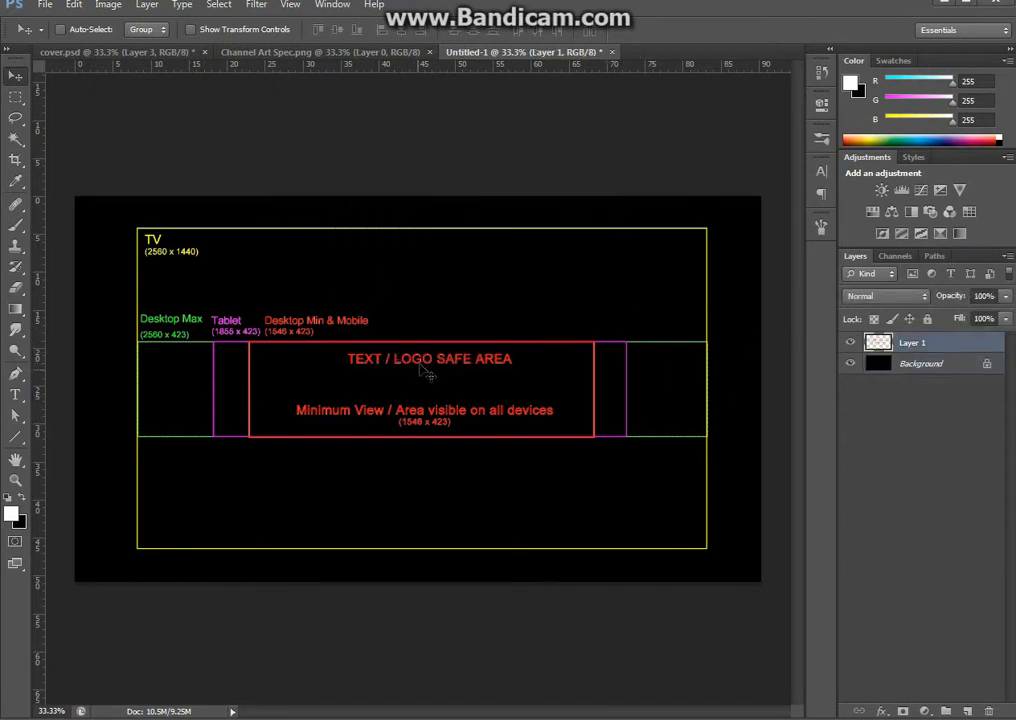
left_click_drag(430, 362, 370, 333)
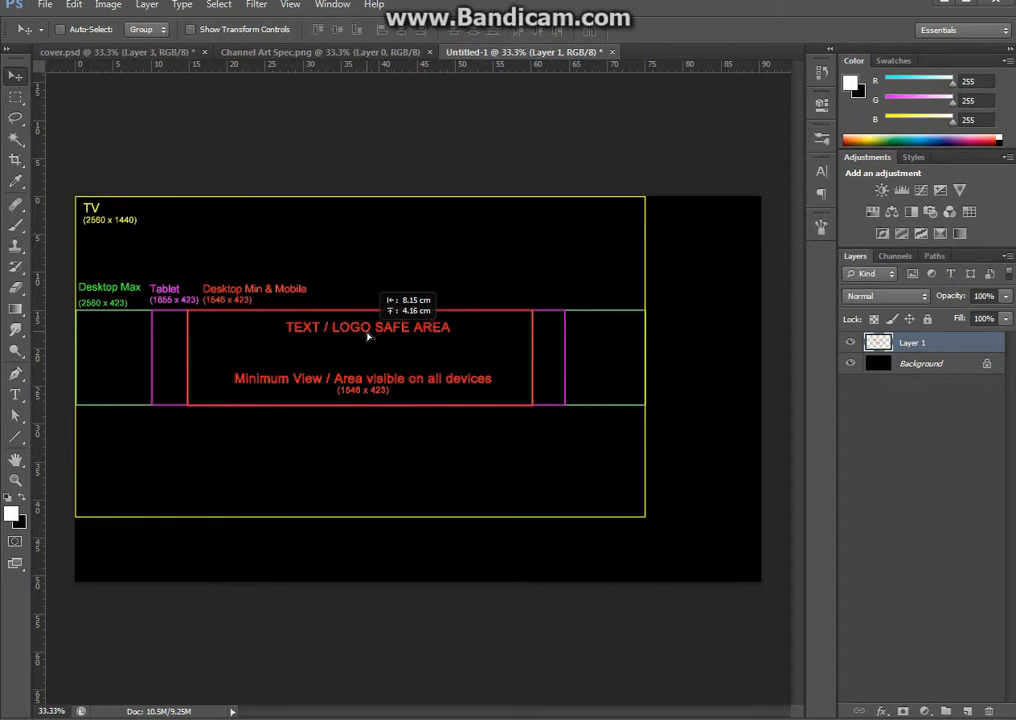
key("ctrl+t")
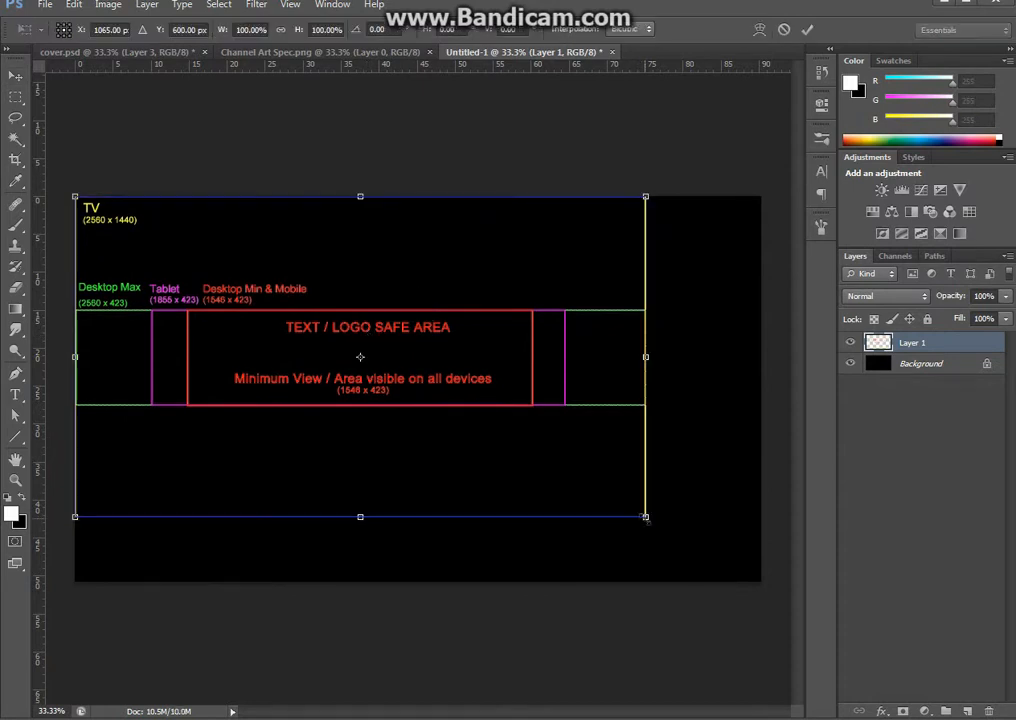
left_click_drag(647, 517, 764, 581)
key("Return")
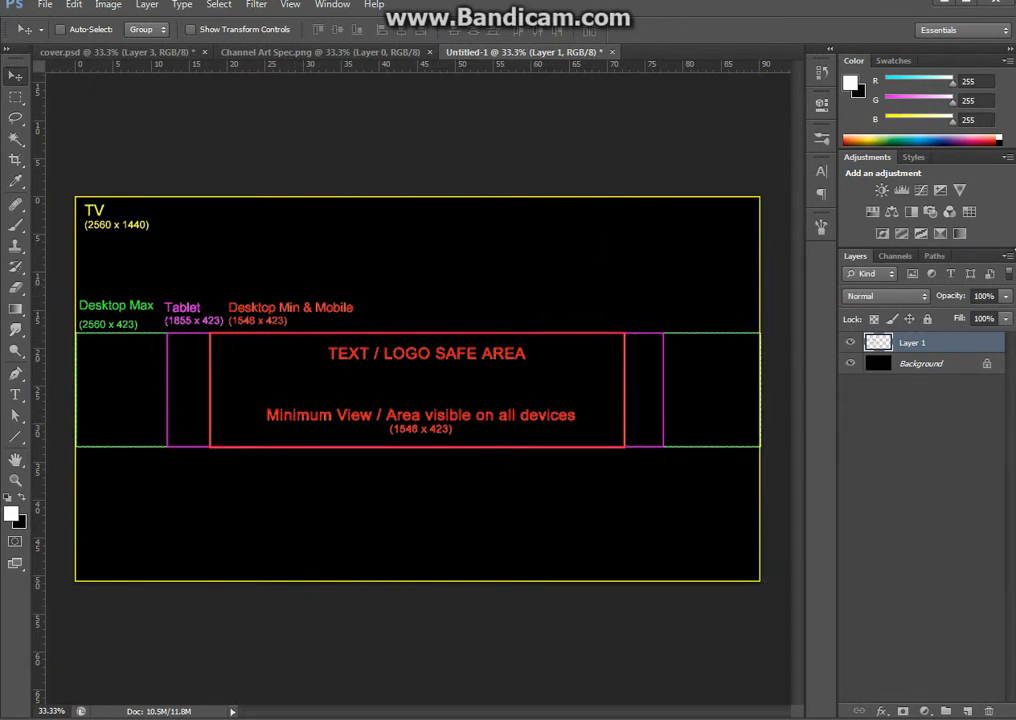
Compare the guides with those in cover.psd and try out a different opacity for the guide layer.
left_click(125, 51)
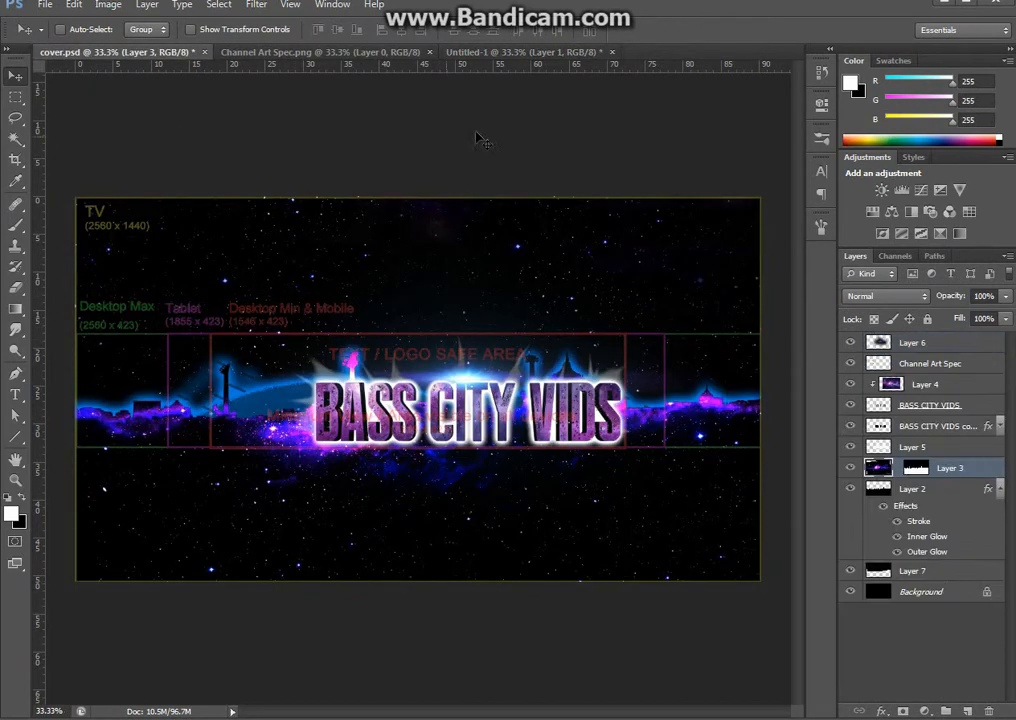
left_click(540, 52)
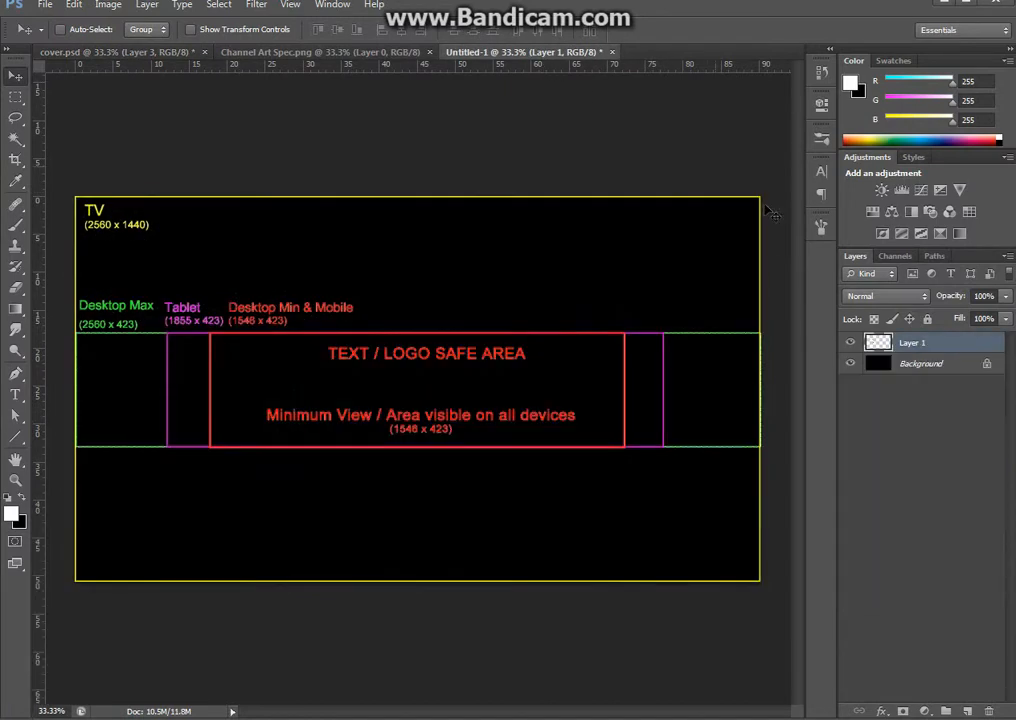
left_click(1005, 297)
left_click_drag(968, 326, 1003, 326)
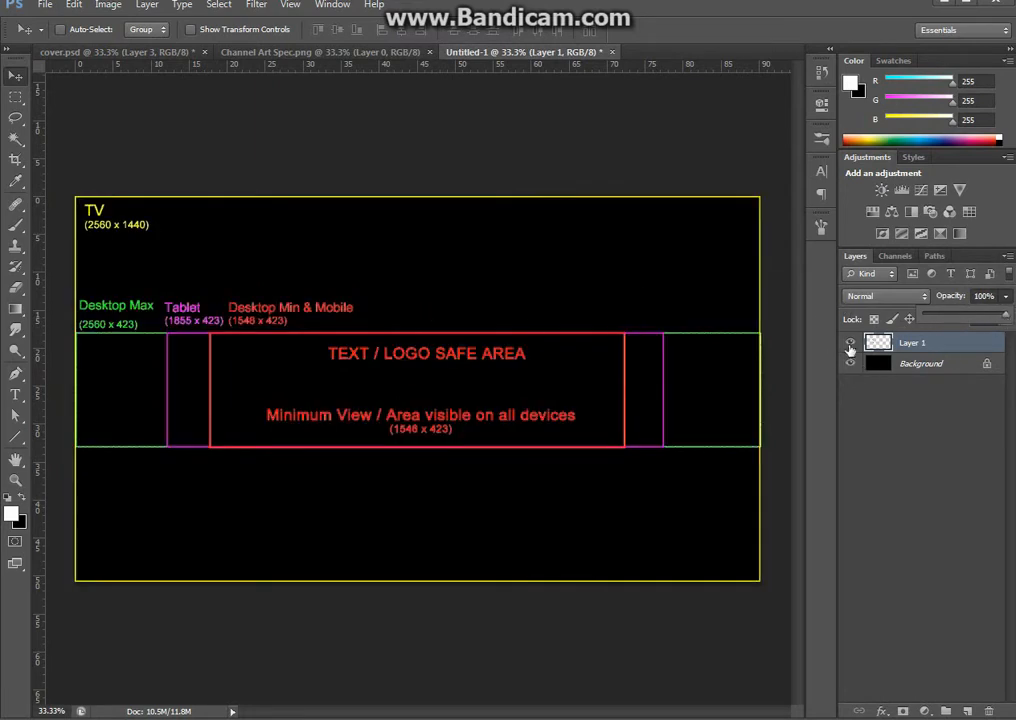
Hide the guide layer and add a new empty layer above it.
left_click(850, 345)
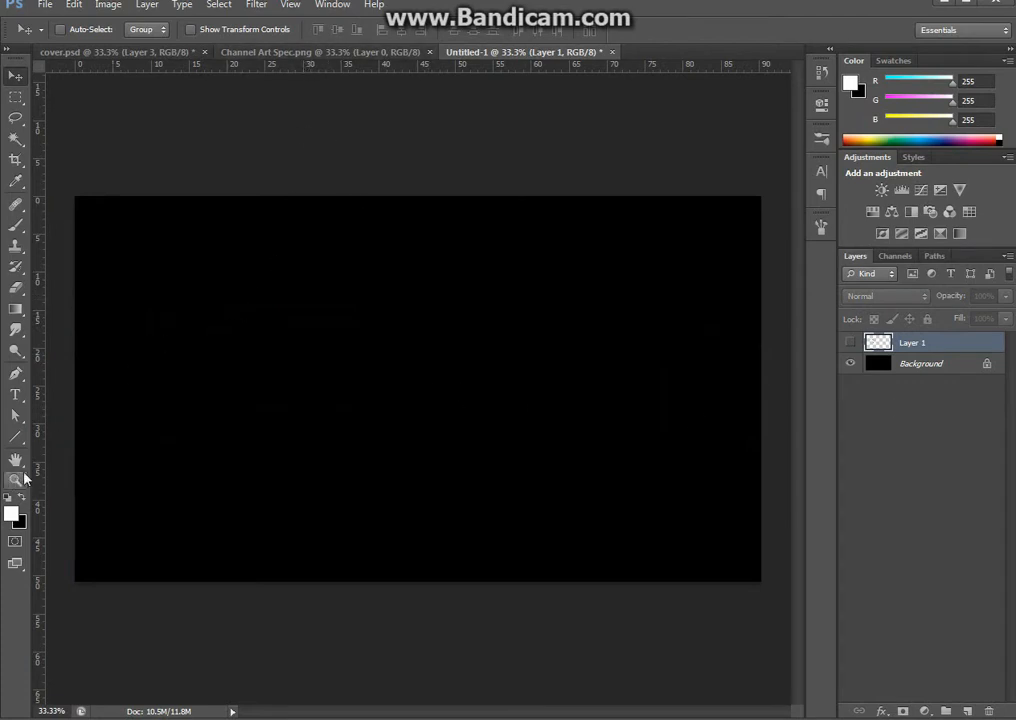
left_click(15, 225)
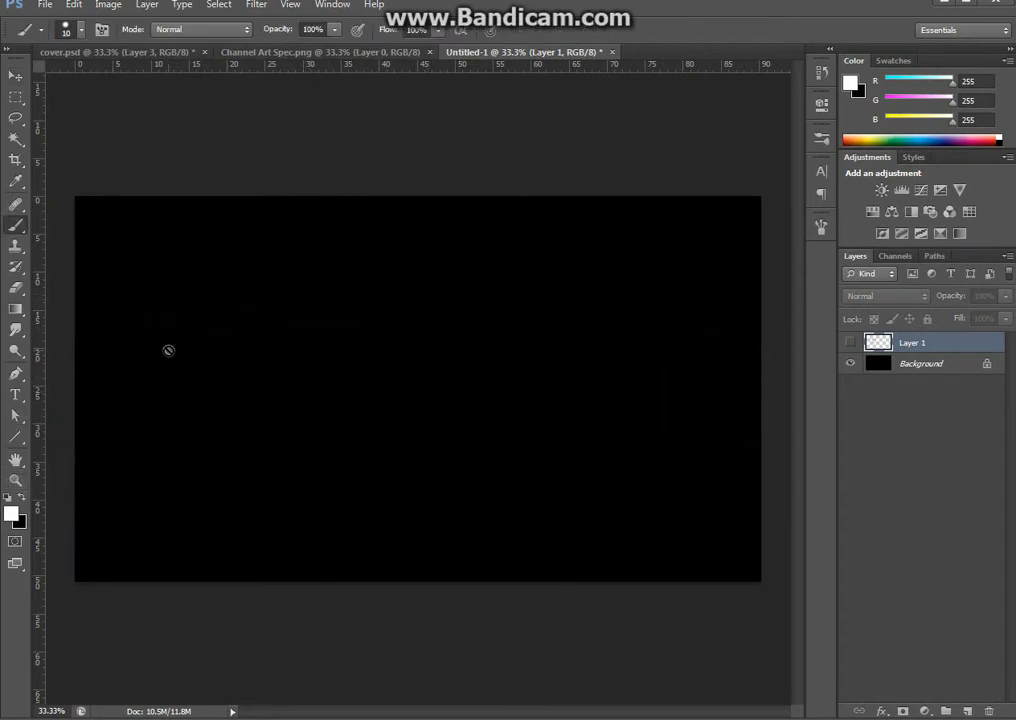
left_click(967, 711)
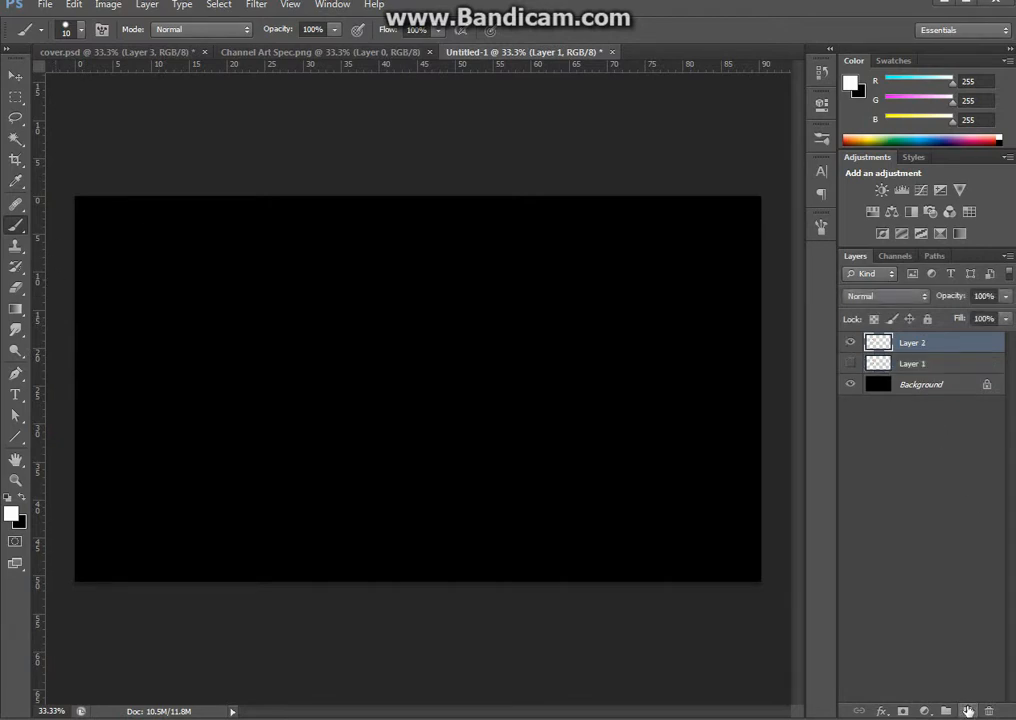
Draw a large text box across the canvas and enter "BASS CITY VID" in white Press Style at 652 pt.
key("t")
left_click_drag(201, 311, 711, 512)
left_click(122, 53)
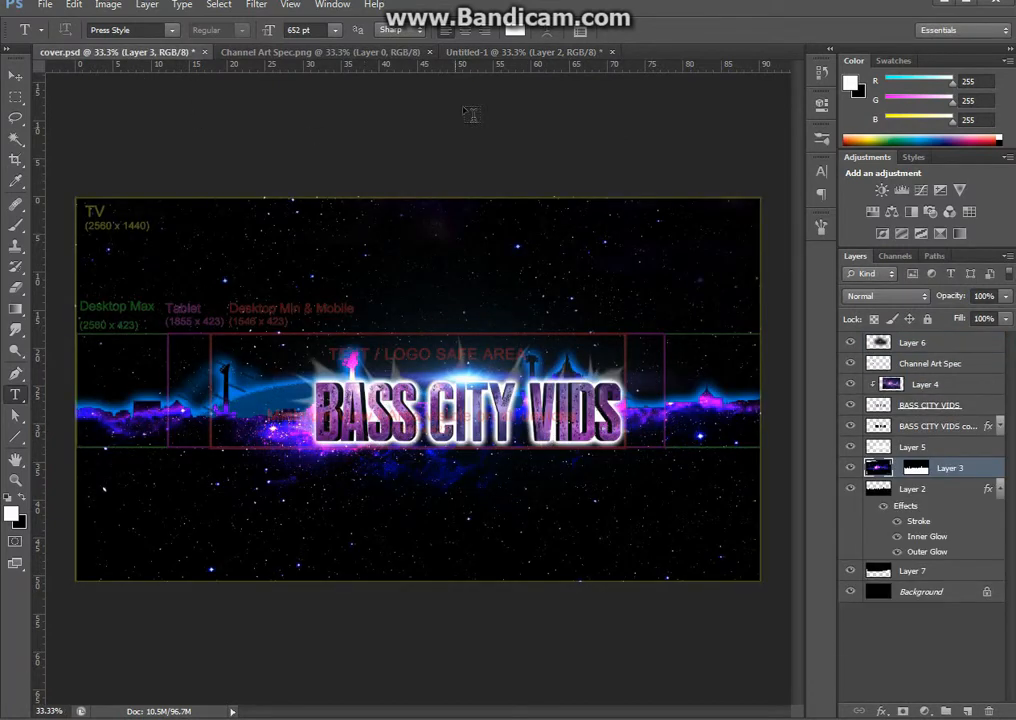
left_click(480, 52)
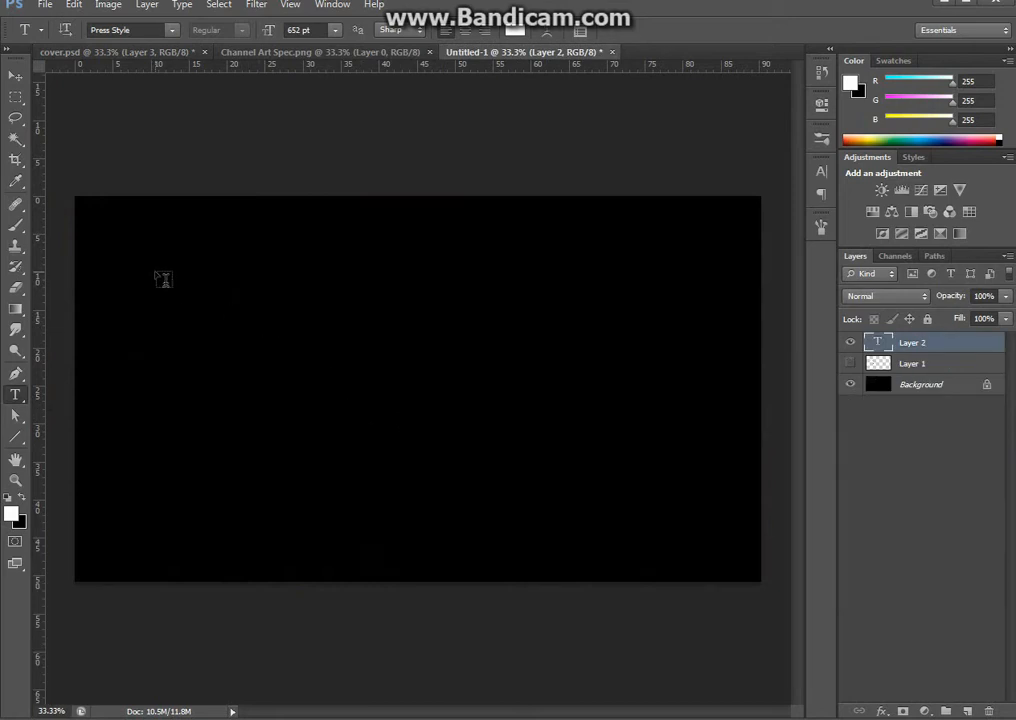
left_click_drag(155, 271, 708, 540)
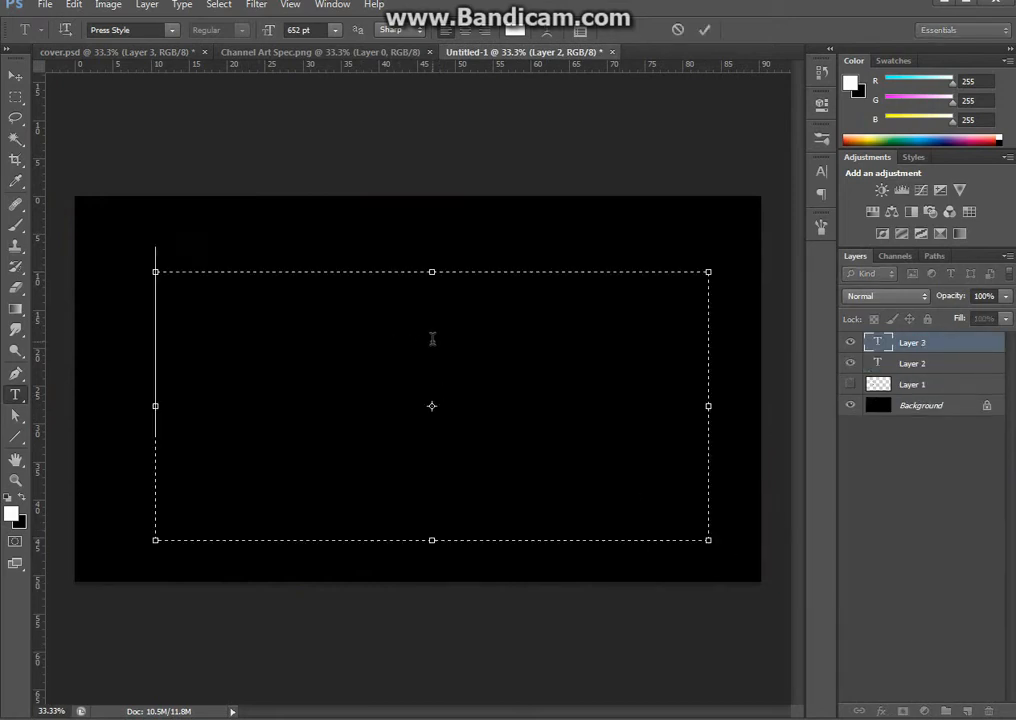
type("BA")
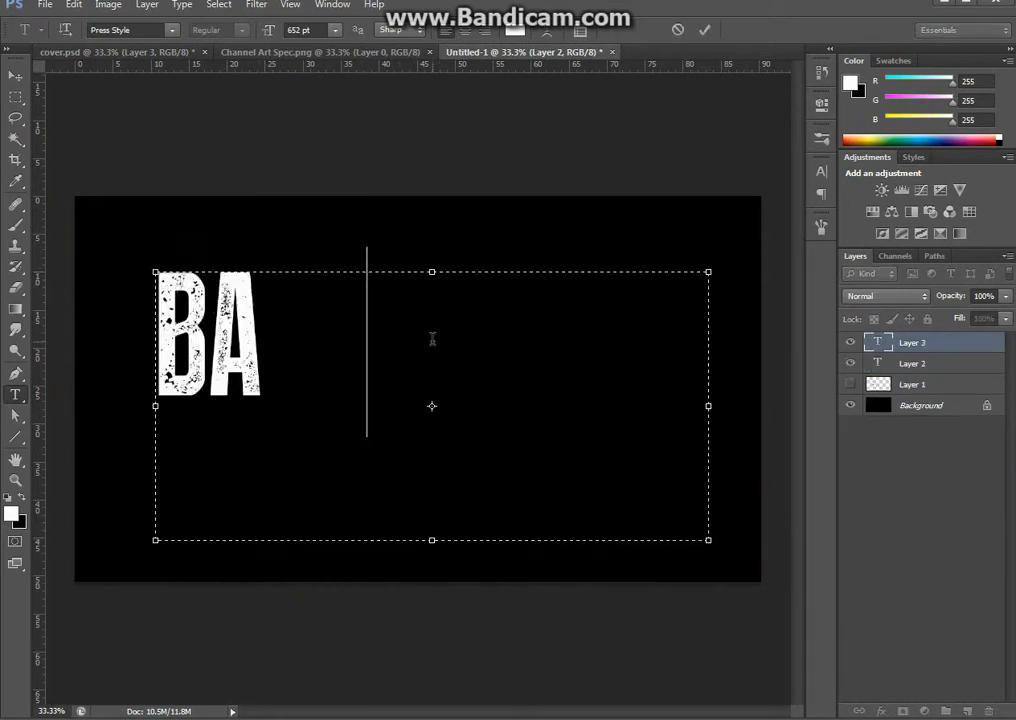
type("SS")
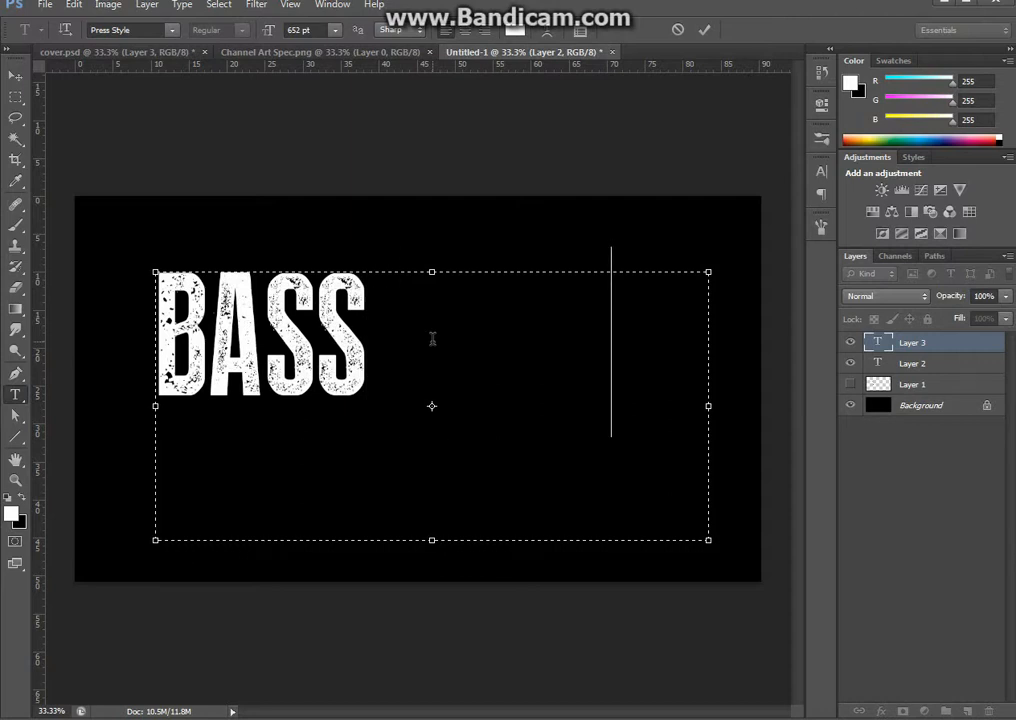
type(" CITY VID")
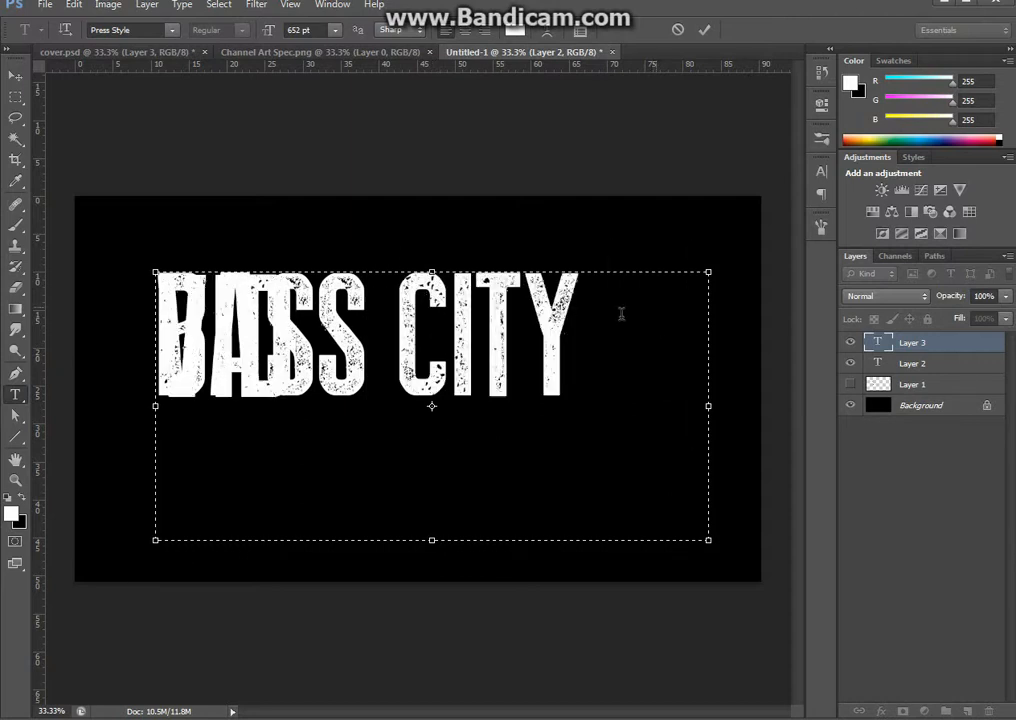
Enlarge the text box so the title fits on a single line, and commit the text.
left_click_drag(709, 541, 750, 606)
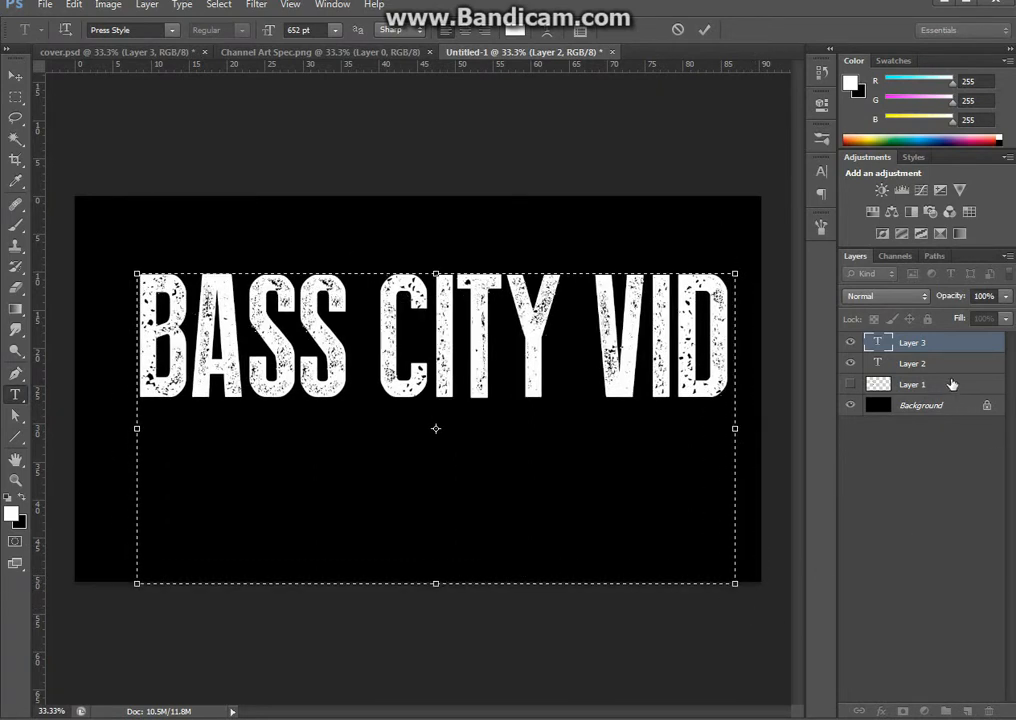
left_click(938, 360)
left_click(956, 343)
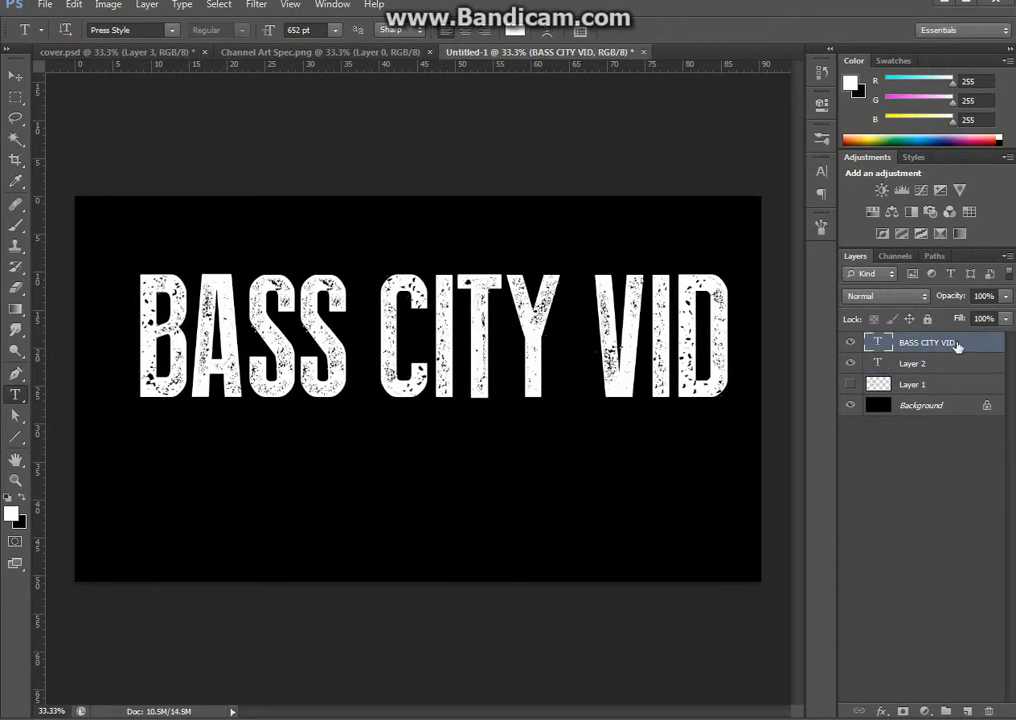
Duplicate the BASS CITY VID text layer and narrow the copy about its centre to 99.58% width.
left_click_drag(950, 344, 968, 709)
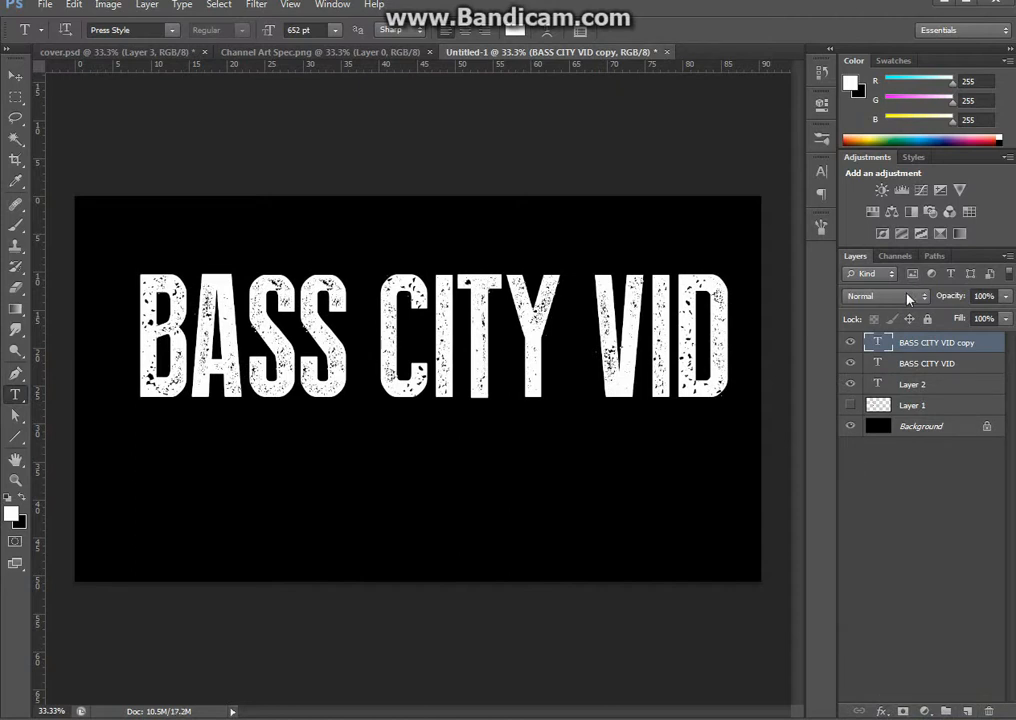
key("ctrl+t")
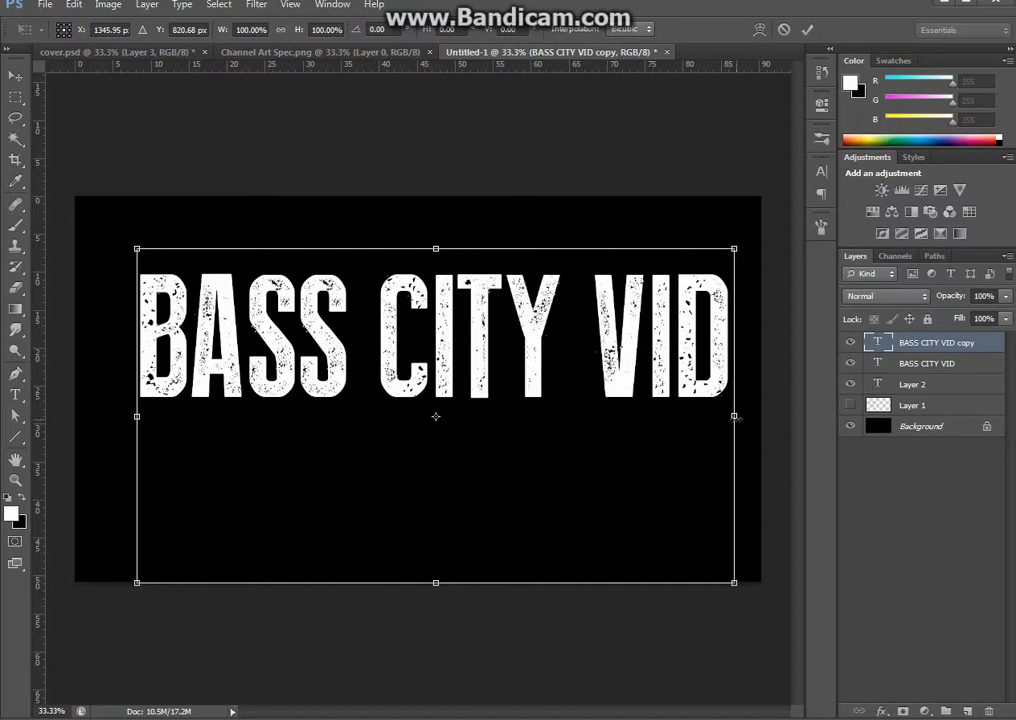
left_click_drag(734, 416, 732, 418)
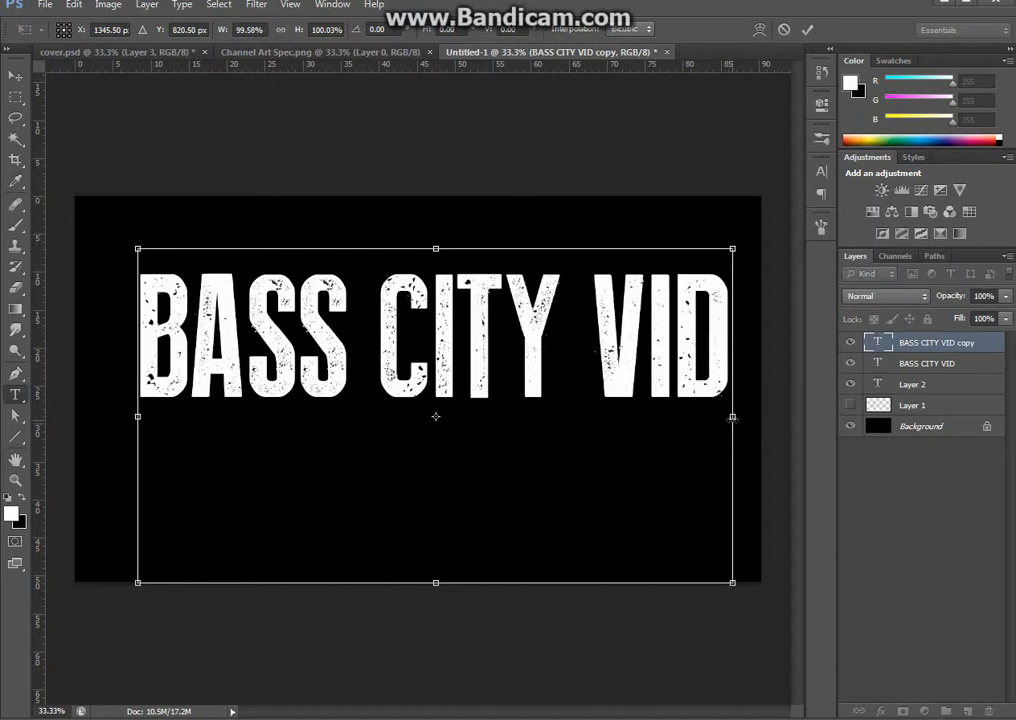
key("Return")
Duplicate the narrowed title copy and make this second copy slightly narrower about its centre.
key("t")
left_click_drag(935, 342, 968, 712)
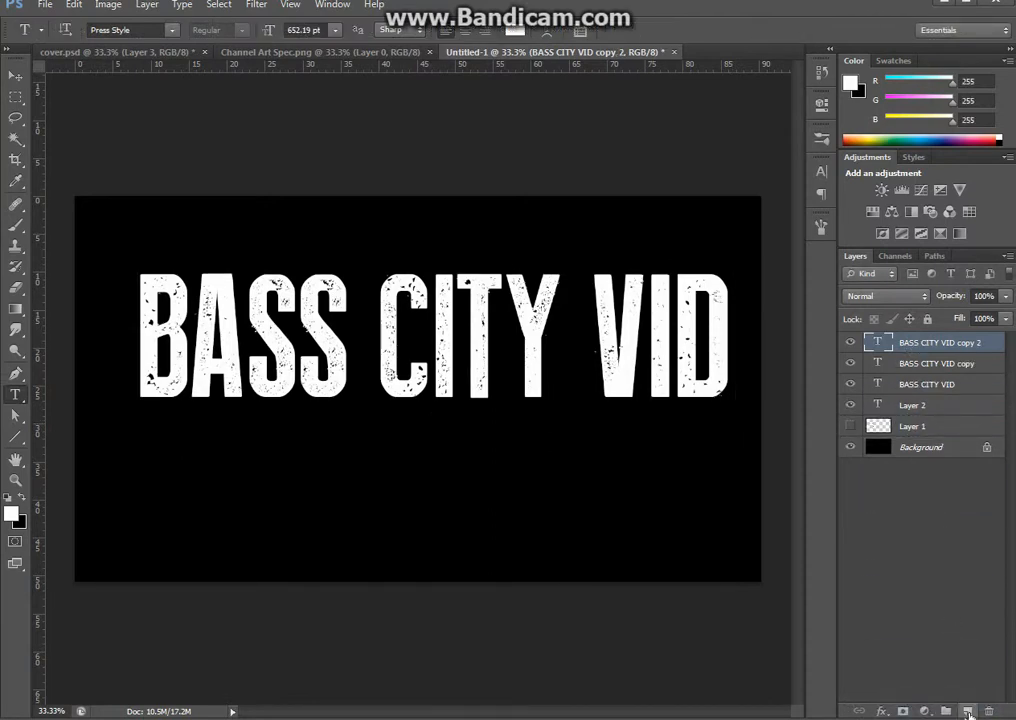
key("ctrl+t")
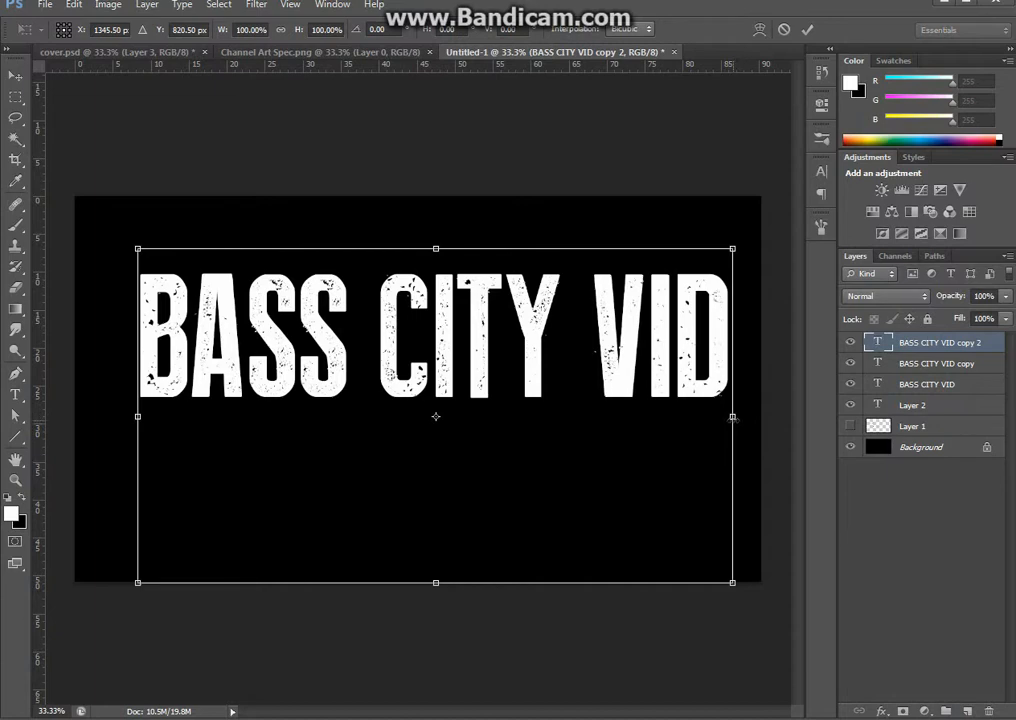
left_click_drag(732, 420, 729, 420)
key("Return")
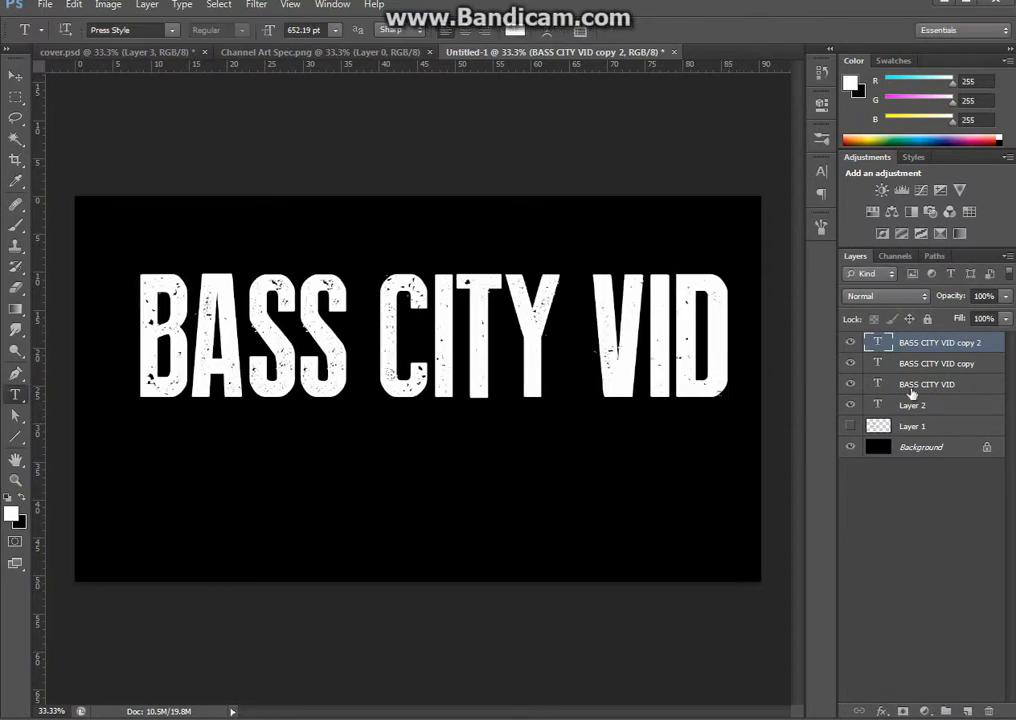
Make a third title copy from the second one and narrow it to 99.59% width.
left_click_drag(925, 347, 969, 712)
key("ctrl+t")
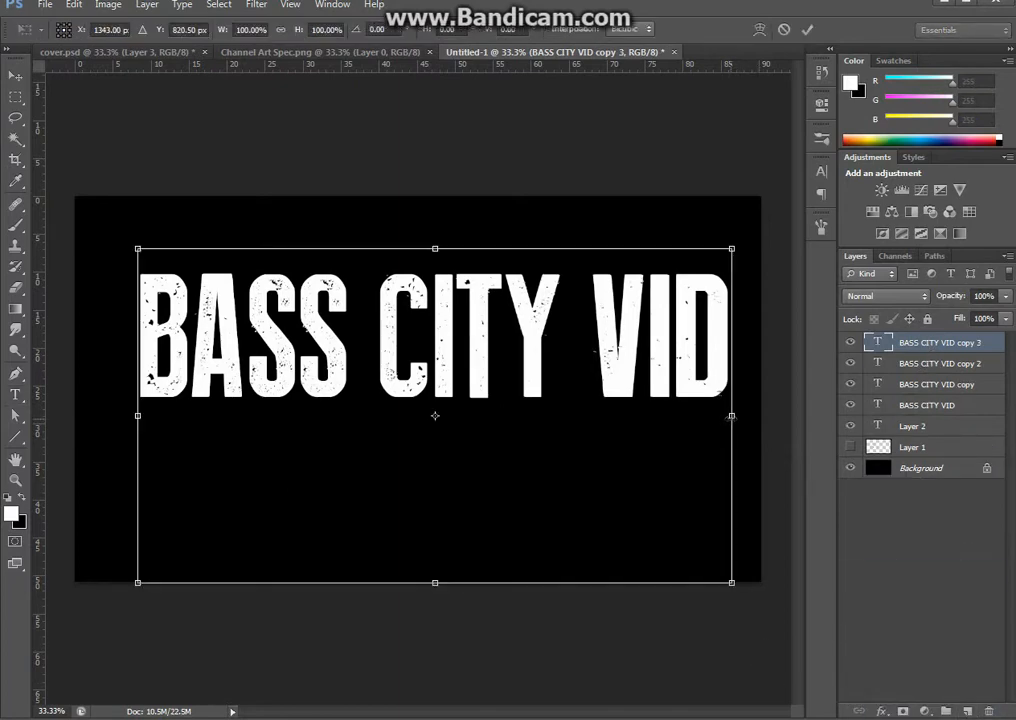
left_click_drag(725, 418, 723, 418)
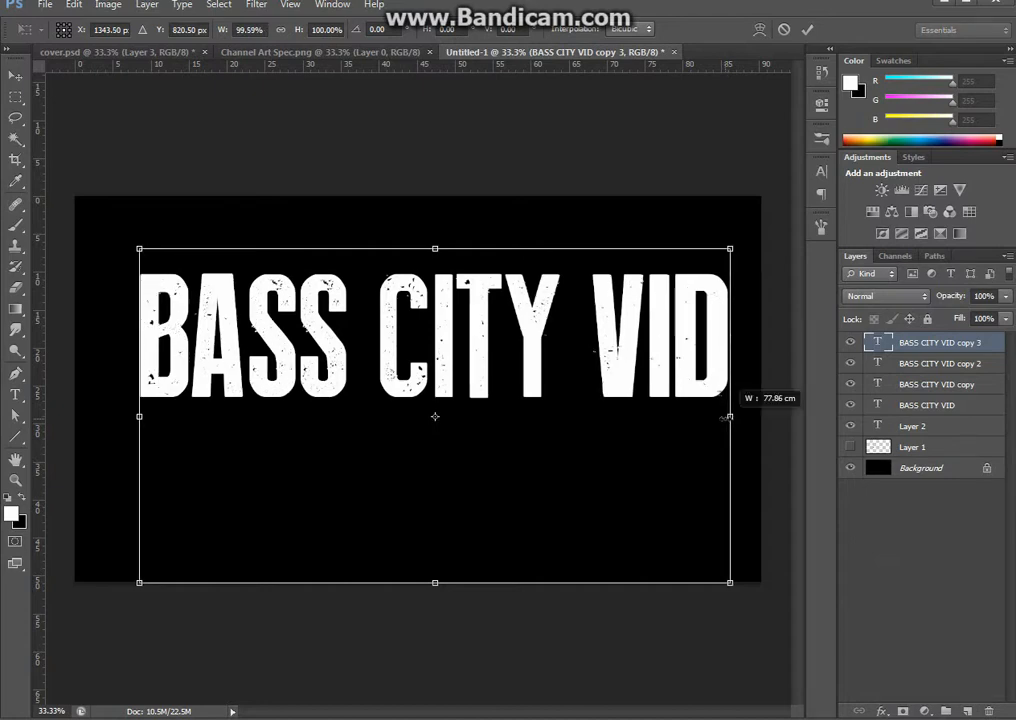
key("Return")
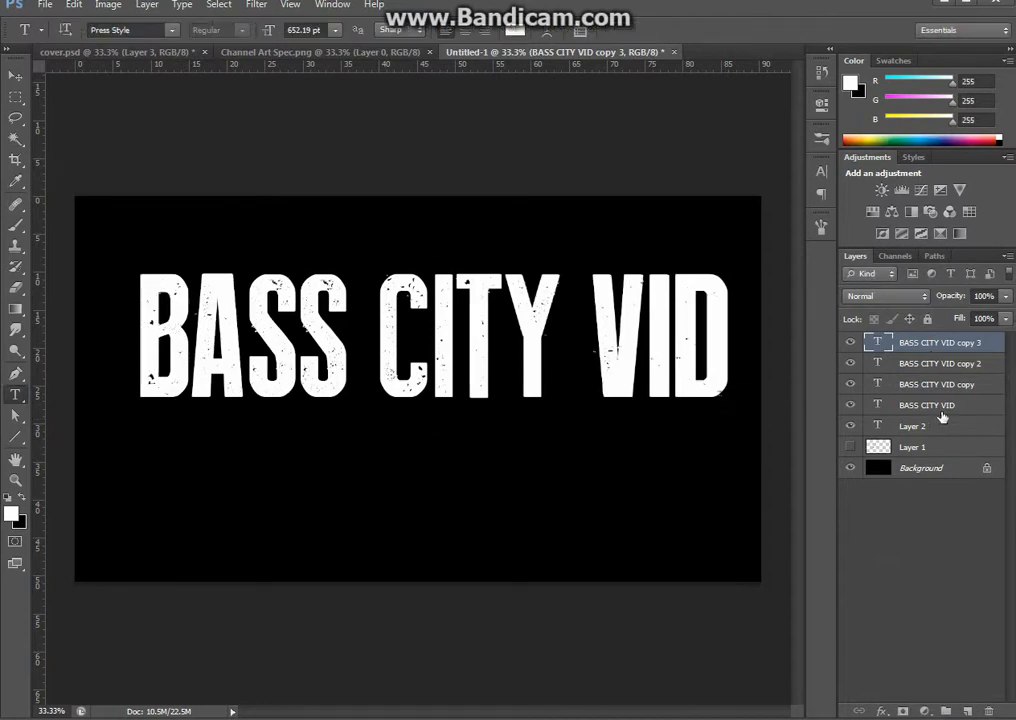
Move the original BASS CITY VID layer above its copies and rasterize the three copies.
left_click_drag(935, 411, 933, 338)
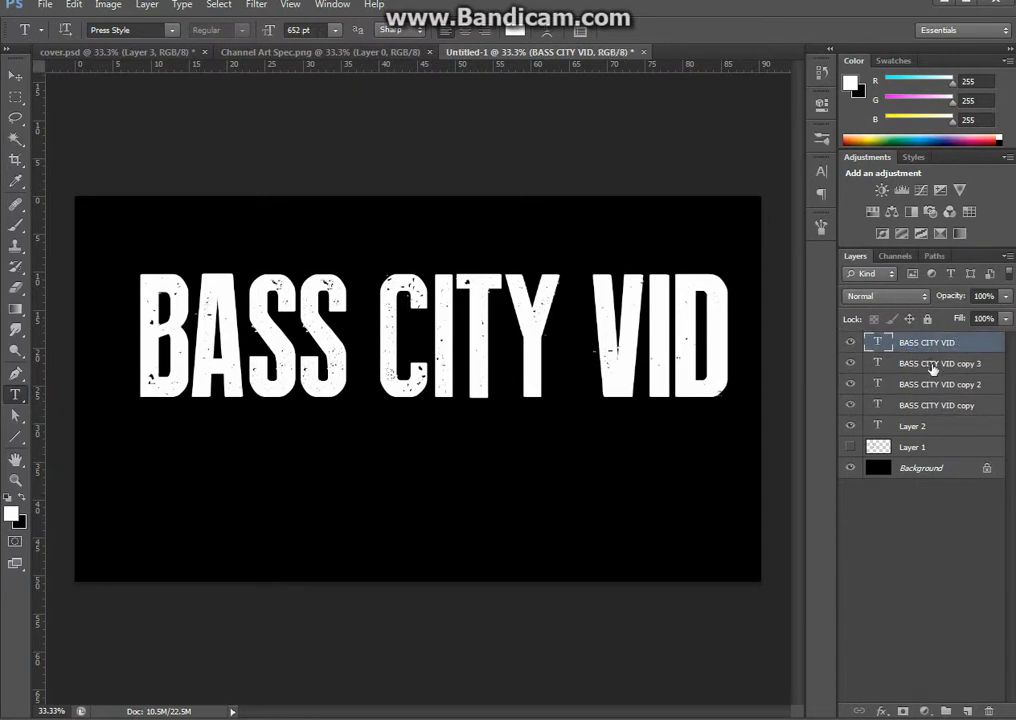
left_click(932, 366)
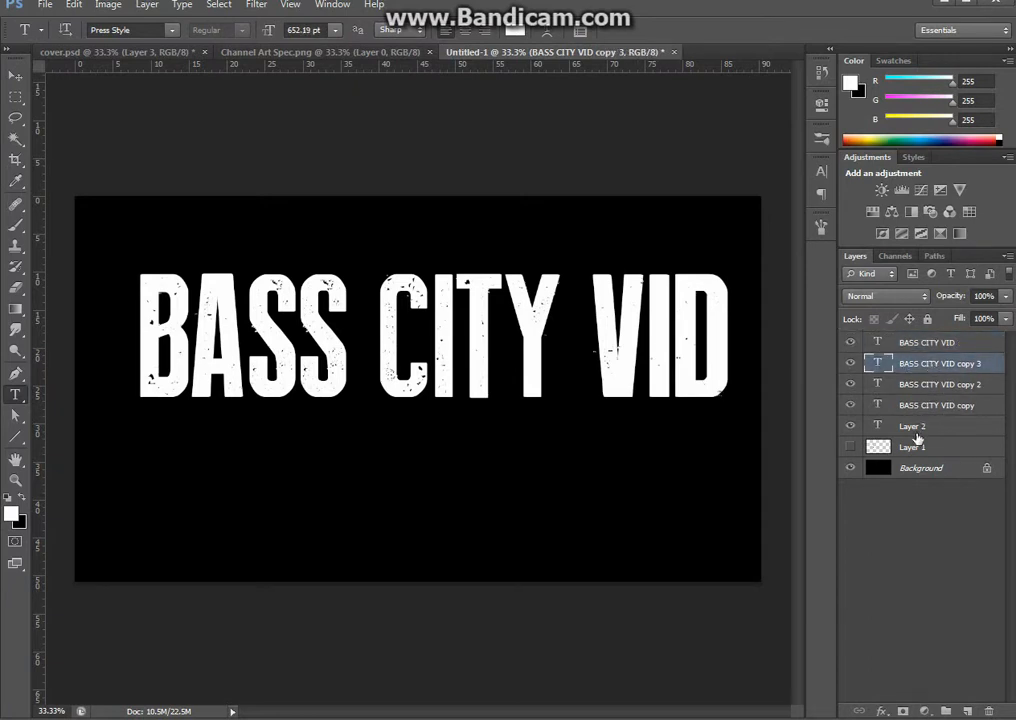
left_click(932, 402, "shift")
right_click(932, 400)
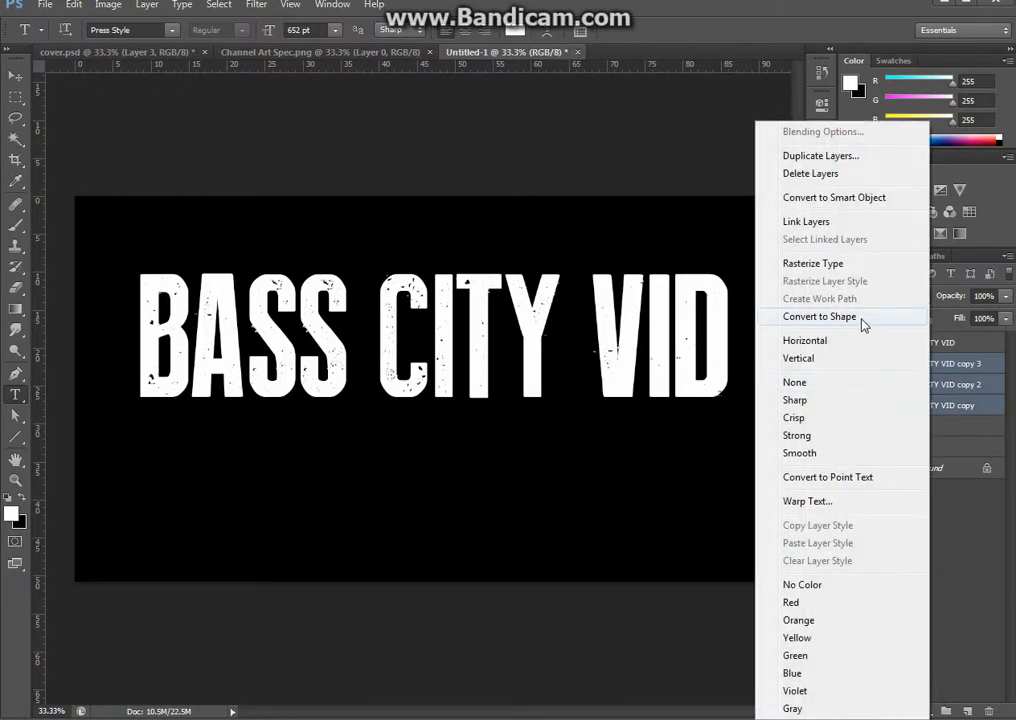
left_click(834, 266)
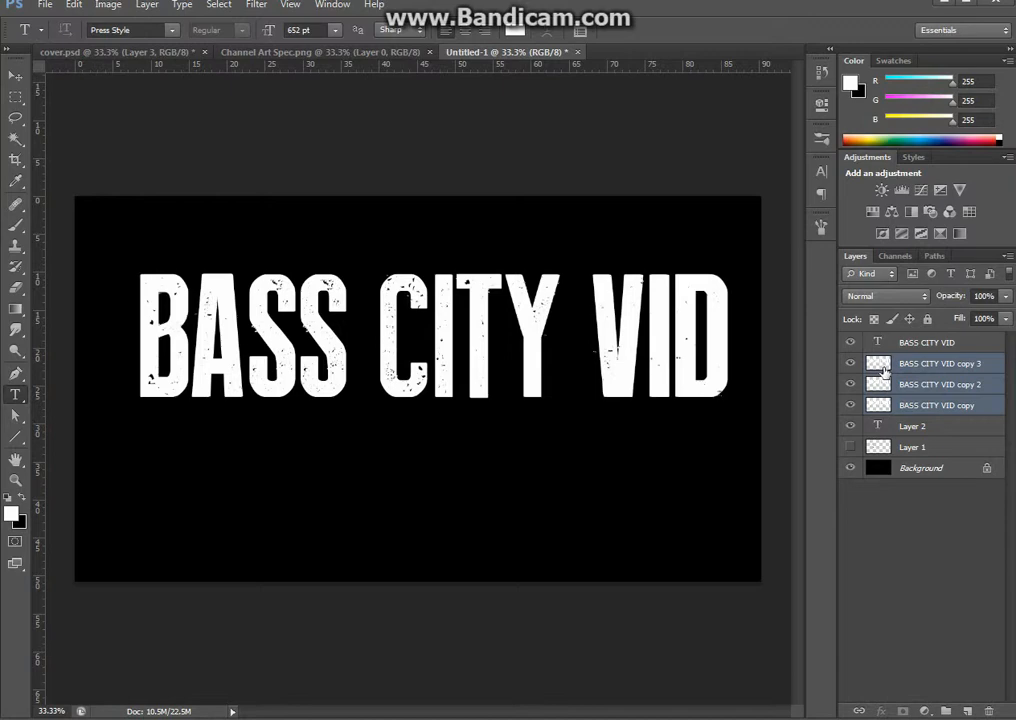
Merge the three rasterized title copies into one layer and toggle its visibility to check the effect.
left_click(110, 5)
mouse_move(146, 8)
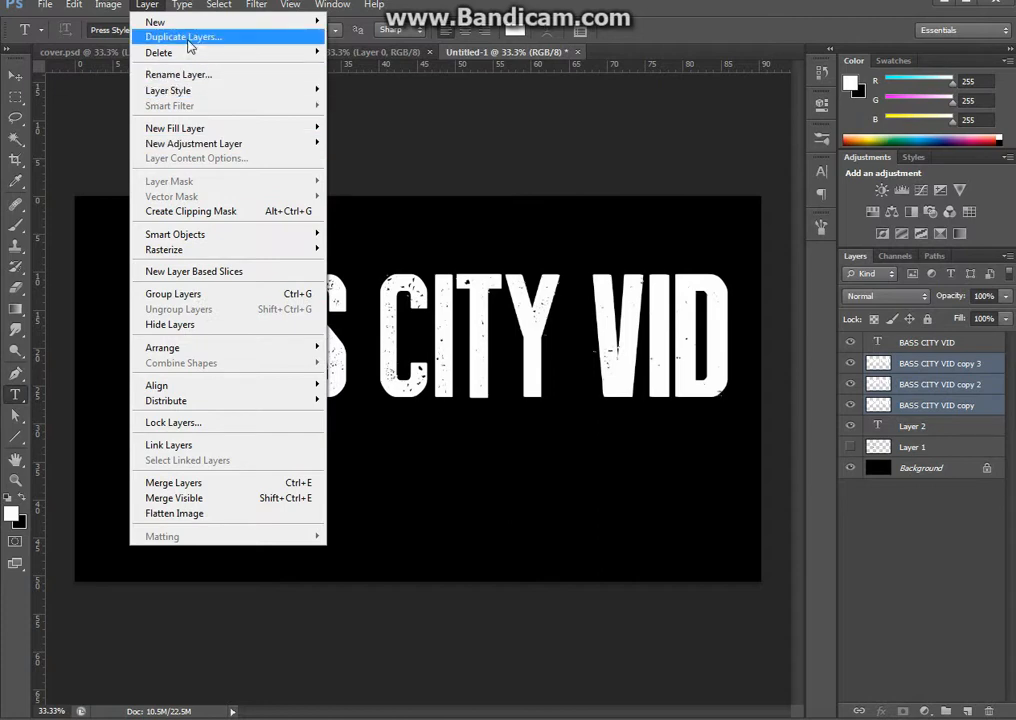
left_click(208, 482)
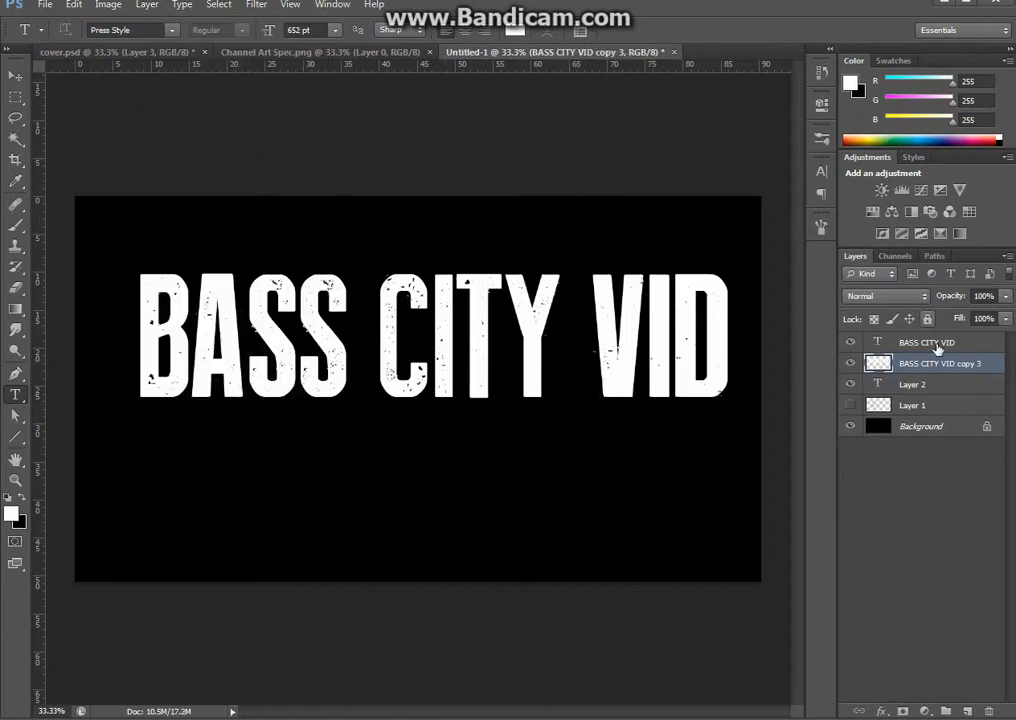
left_click(852, 367)
left_click(852, 367)
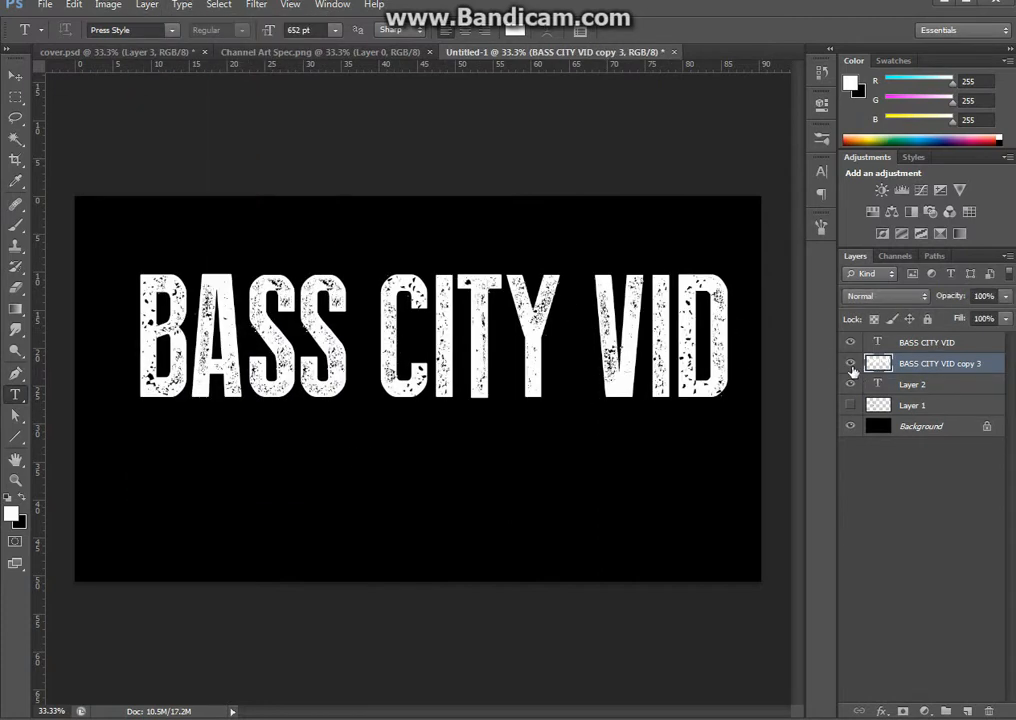
left_click(852, 367)
left_click(852, 367)
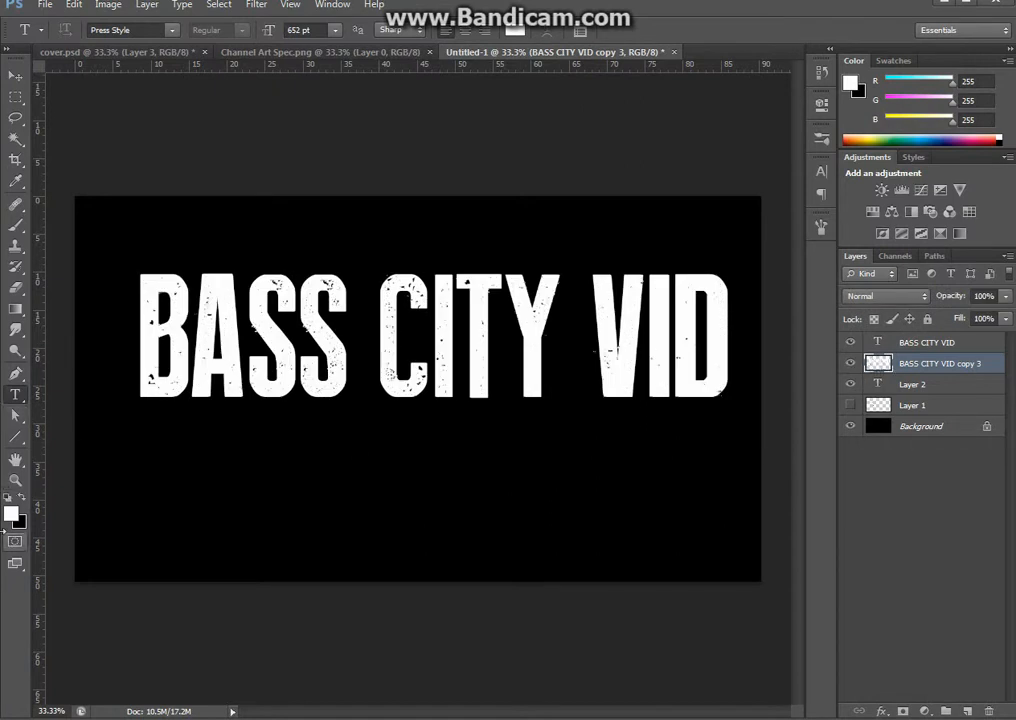
Try colorizing the merged title copy with Hue/Saturation at hue 125, saturation 100 and lightness -49.
left_click(879, 384, "ctrl")
key("ctrl+d")
key("i")
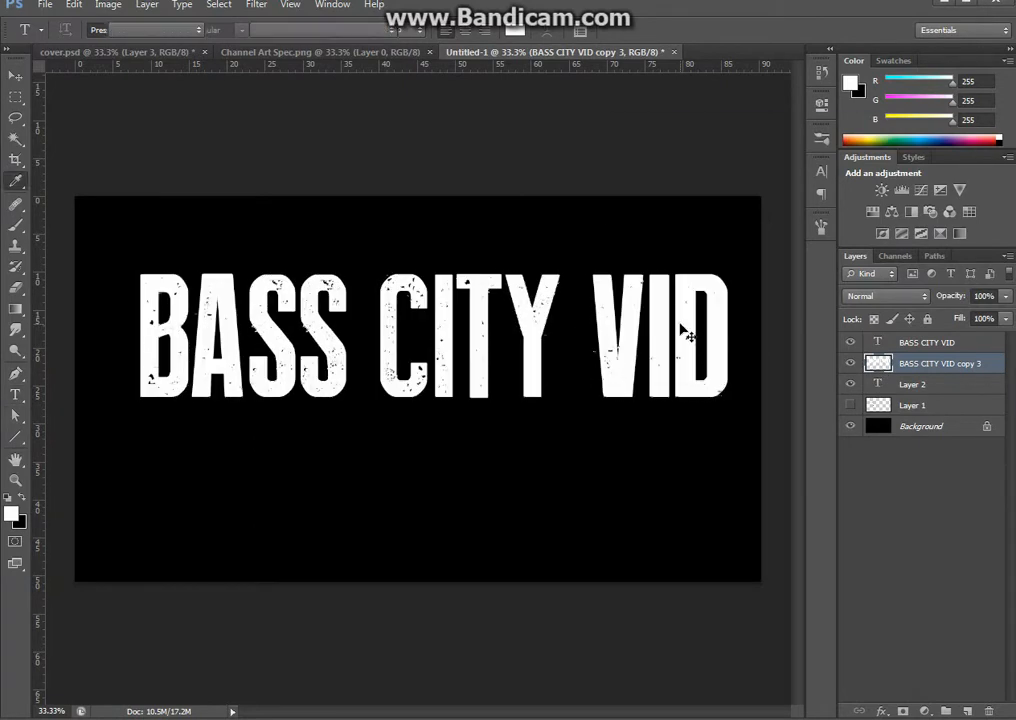
key("ctrl+u")
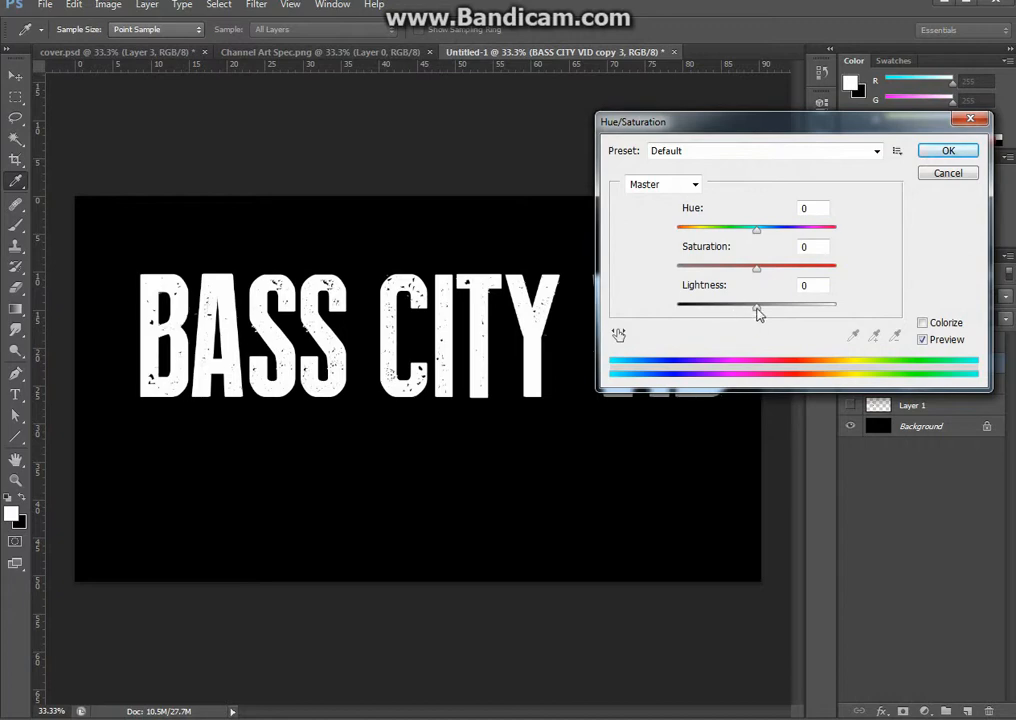
left_click_drag(756, 309, 711, 311)
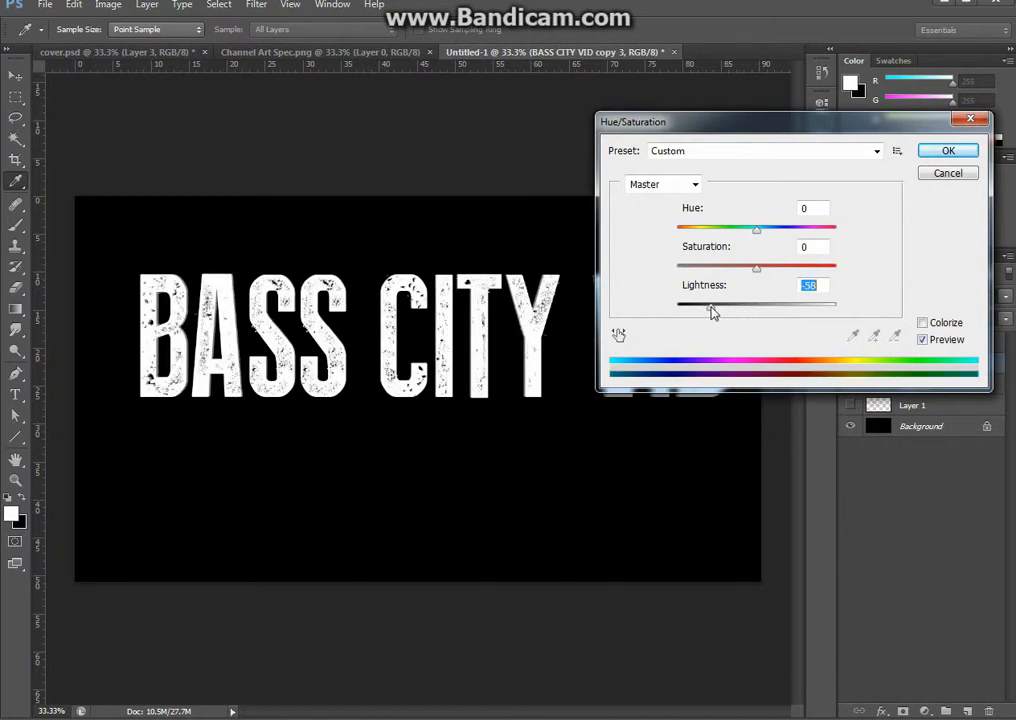
left_click(923, 323)
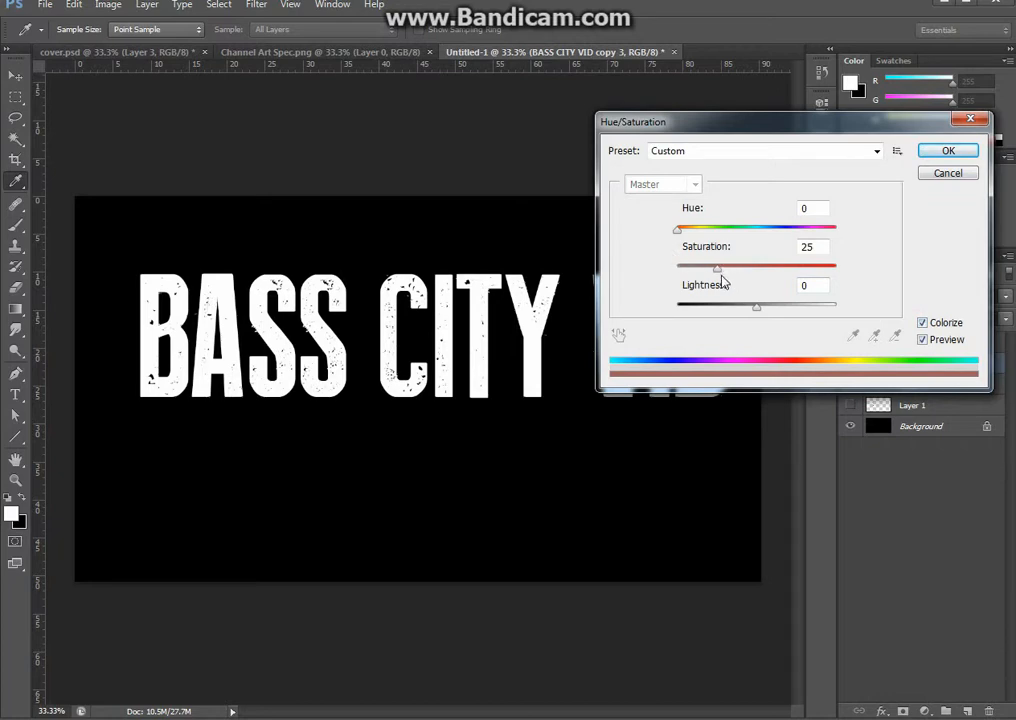
left_click_drag(758, 313, 889, 277)
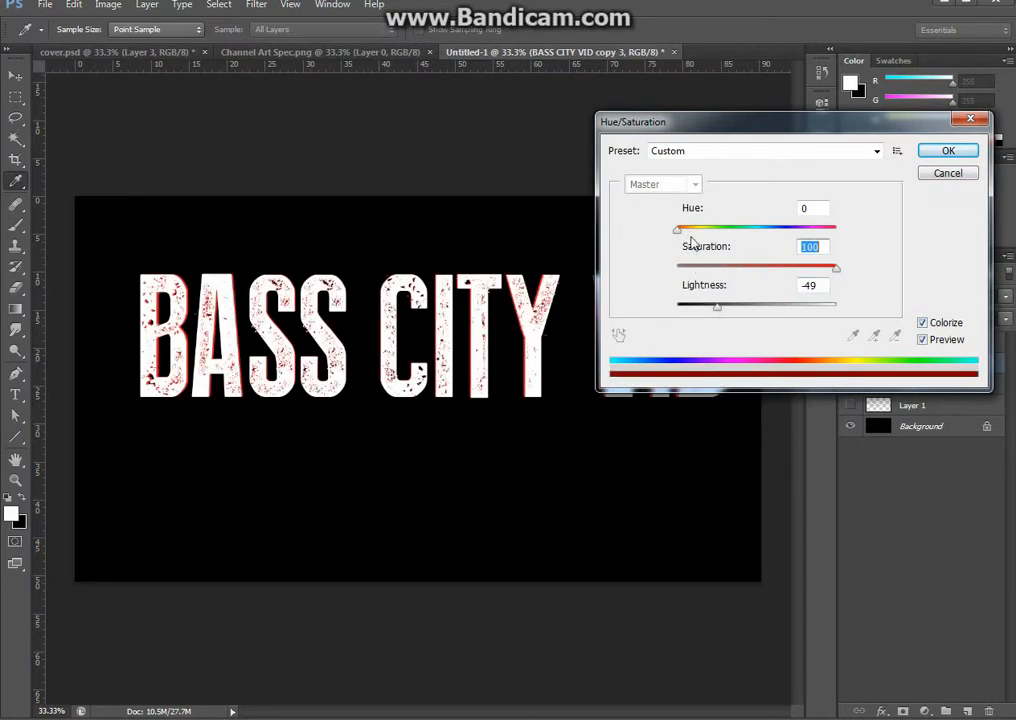
left_click_drag(676, 233, 738, 234)
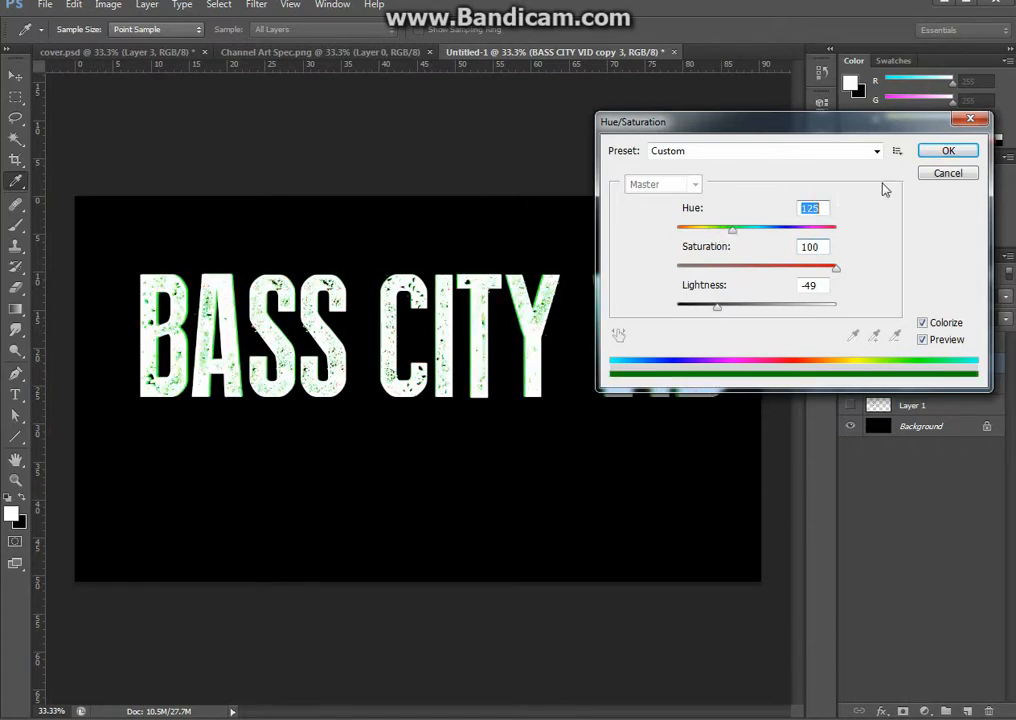
left_click(945, 175)
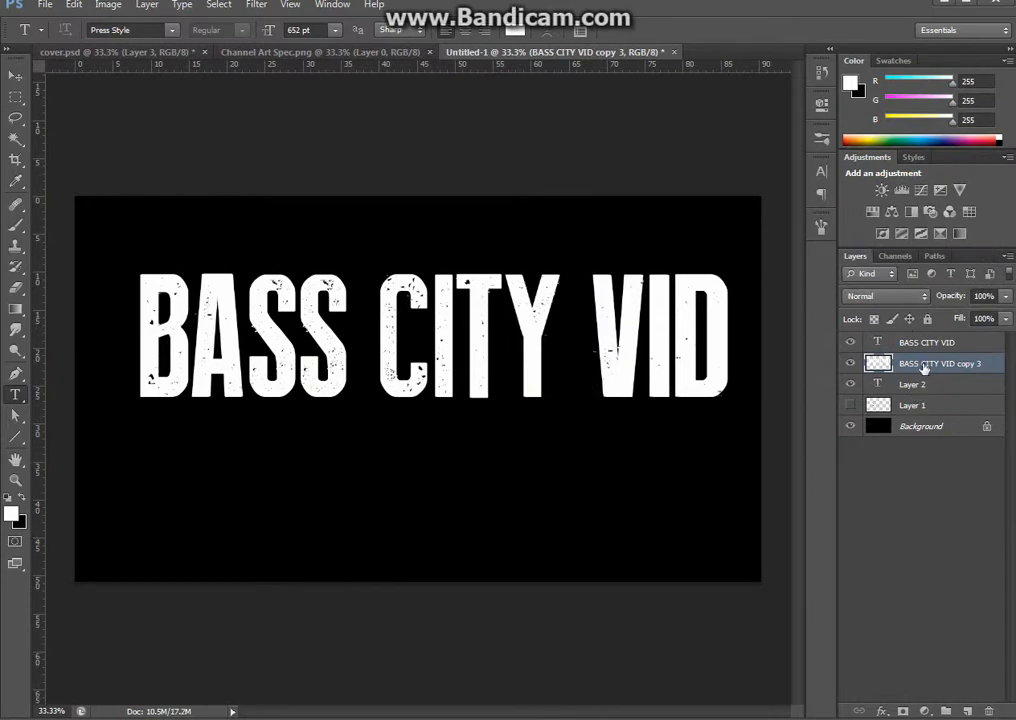
Duplicate the merged title copy, narrow the duplicate further about its centre and merge it back down.
key("ctrl+t")
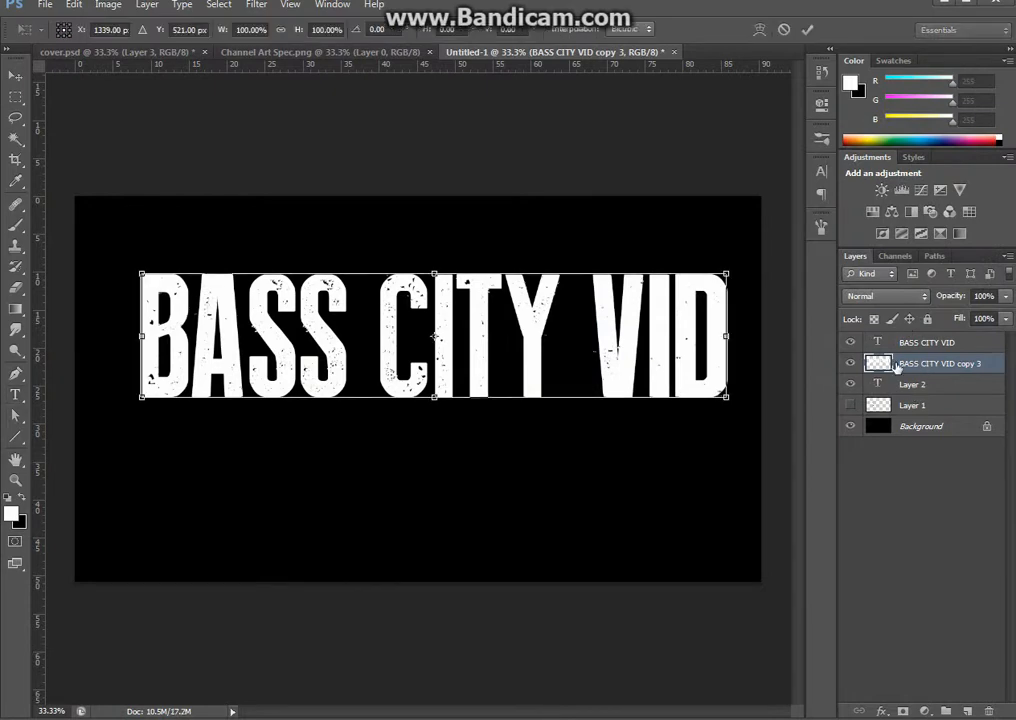
key("Escape")
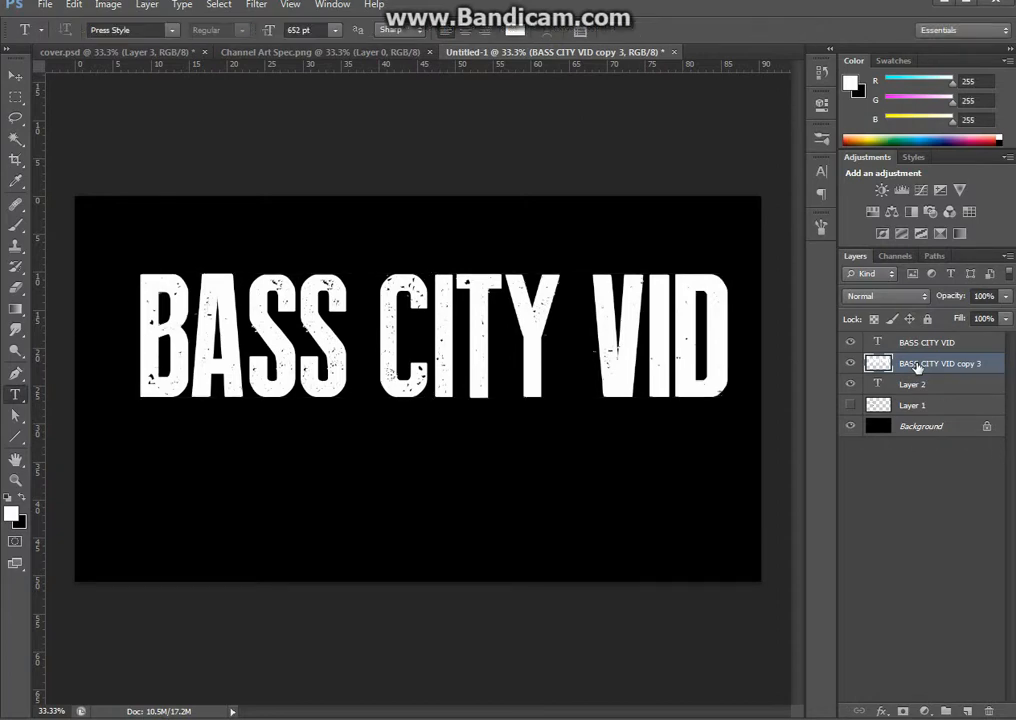
left_click_drag(917, 367, 970, 710)
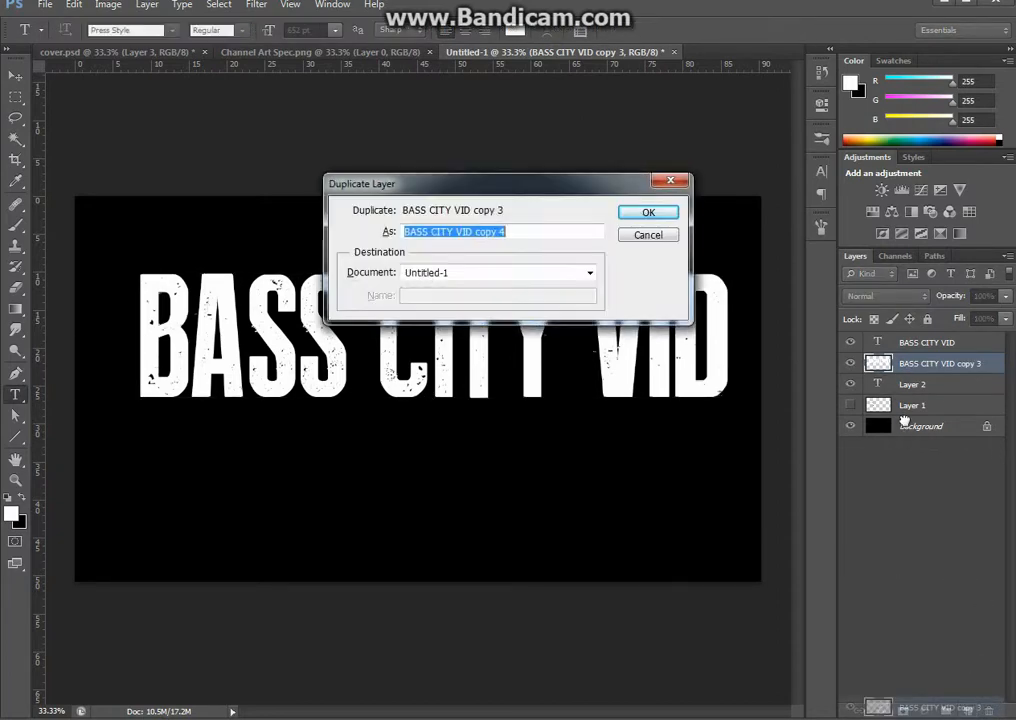
key("Return")
key("ctrl+t")
left_click_drag(727, 336, 714, 306)
key("Return")
key("ctrl+e")
Colorize the merged title copy red with Hue/Saturation, using a saturation of 92 and a reduced lightness.
key("ctrl+u")
left_click_drag(756, 269, 739, 269)
left_click(922, 322)
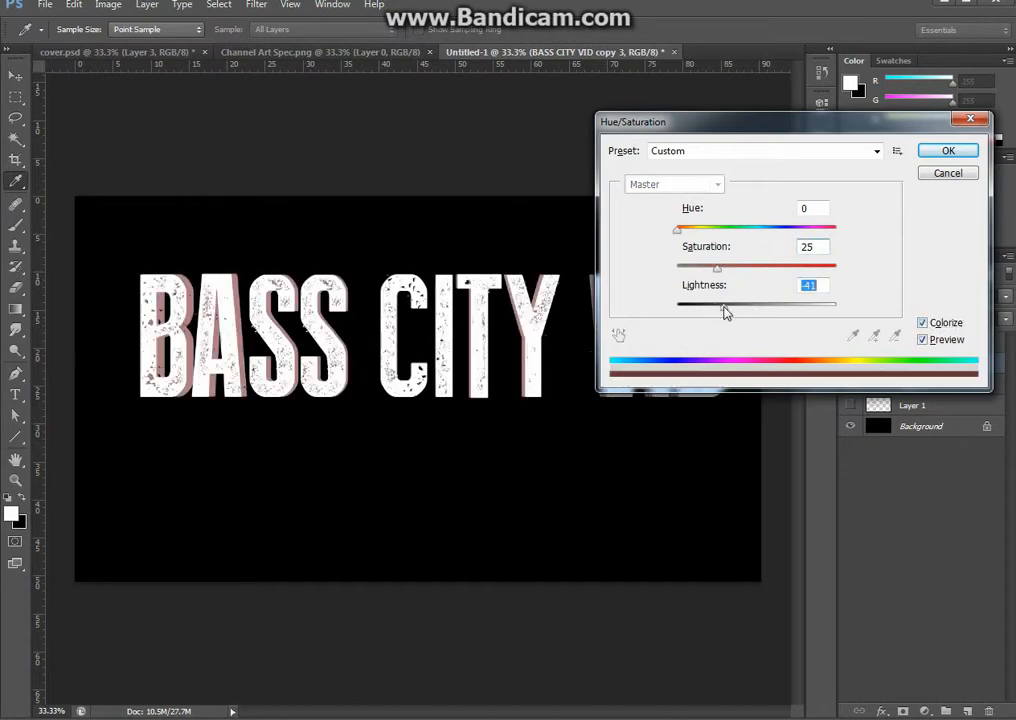
double_click(808, 246)
type("92")
left_click(948, 150)
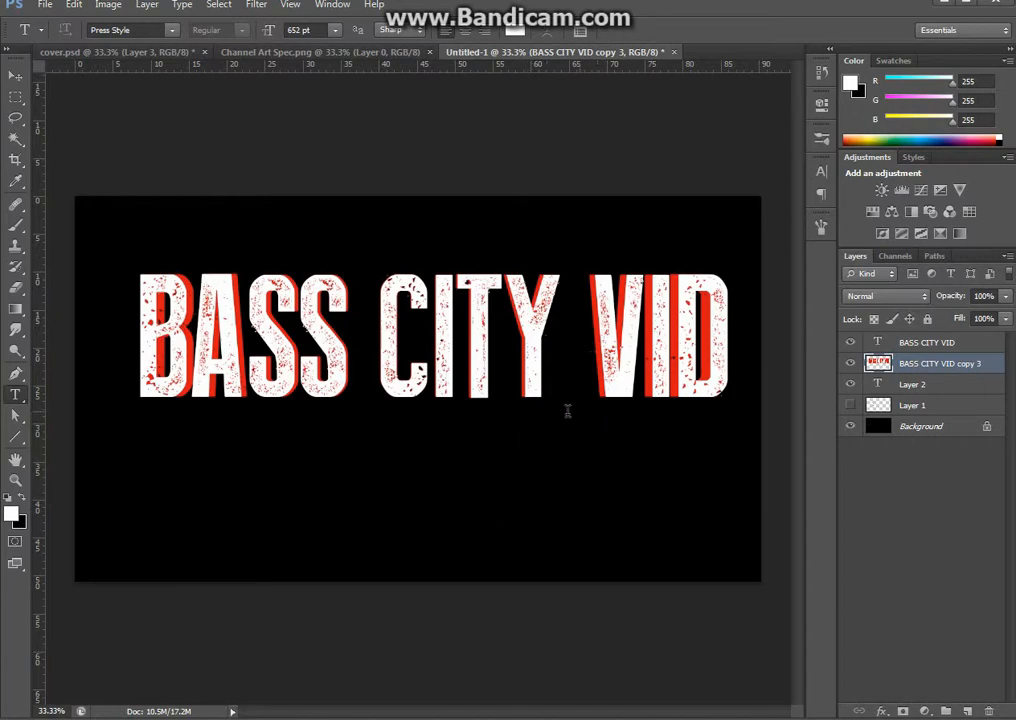
Compare the title's look with the finished title in cover.psd and return to the Untitled-1 banner.
left_click(130, 51)
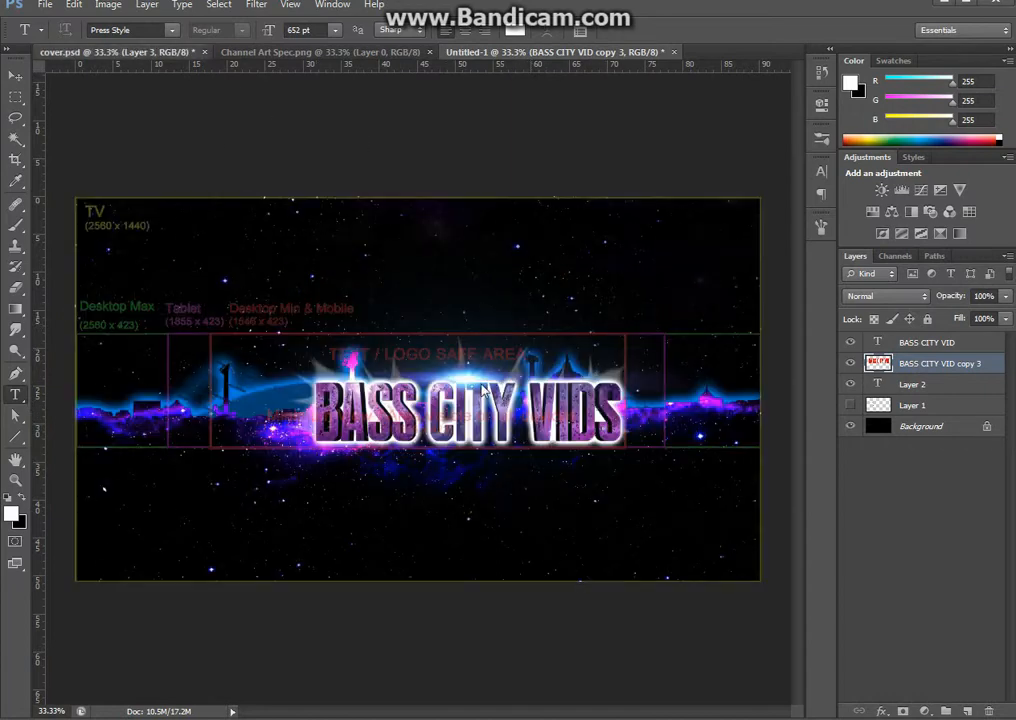
left_click(535, 52)
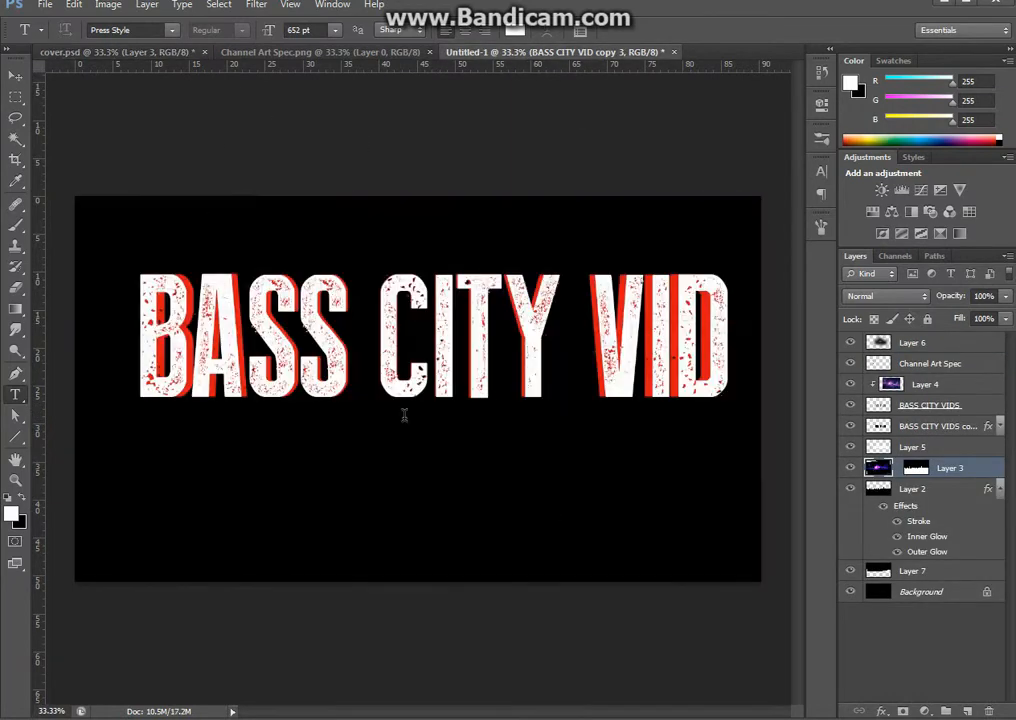